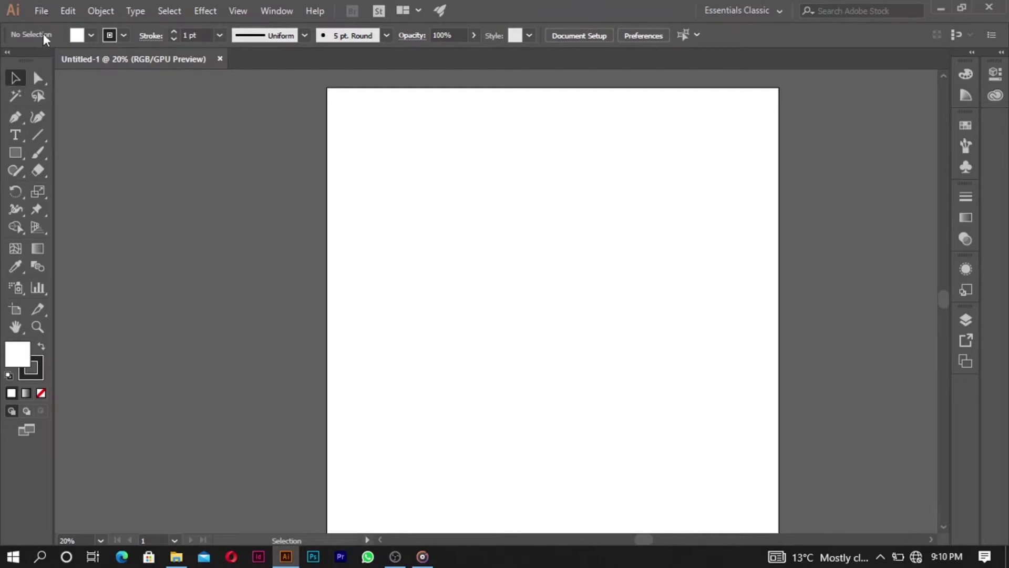
Step: Draw a wide rectangle across the artboard's upper-left area and swap its fill and stroke colors
click(16, 153)
drag(368, 234, 574, 313)
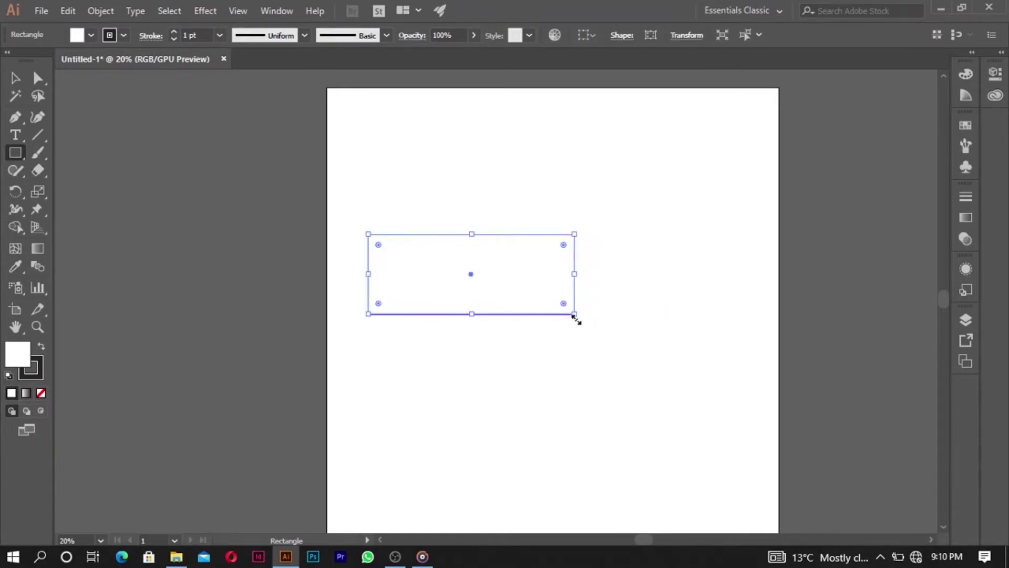
click(35, 365)
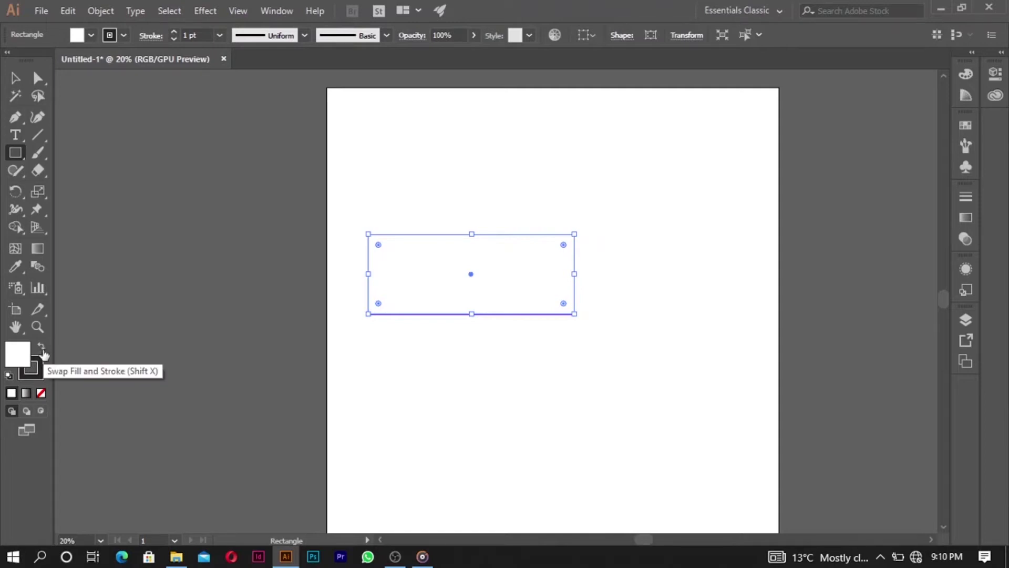
click(44, 351)
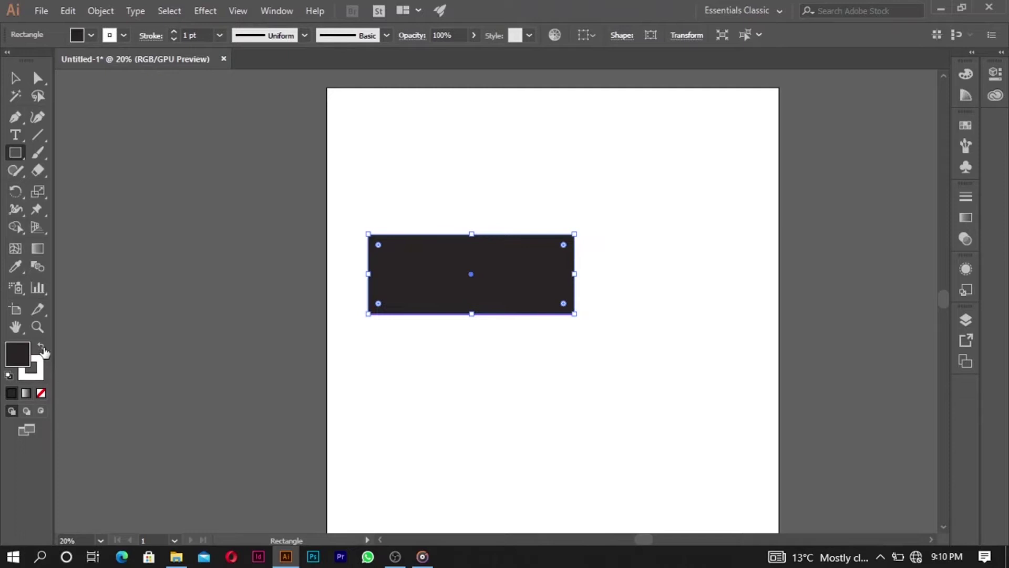
Step: Set the rectangle's fill color to pure black, 000000
click(11, 82)
click(567, 201)
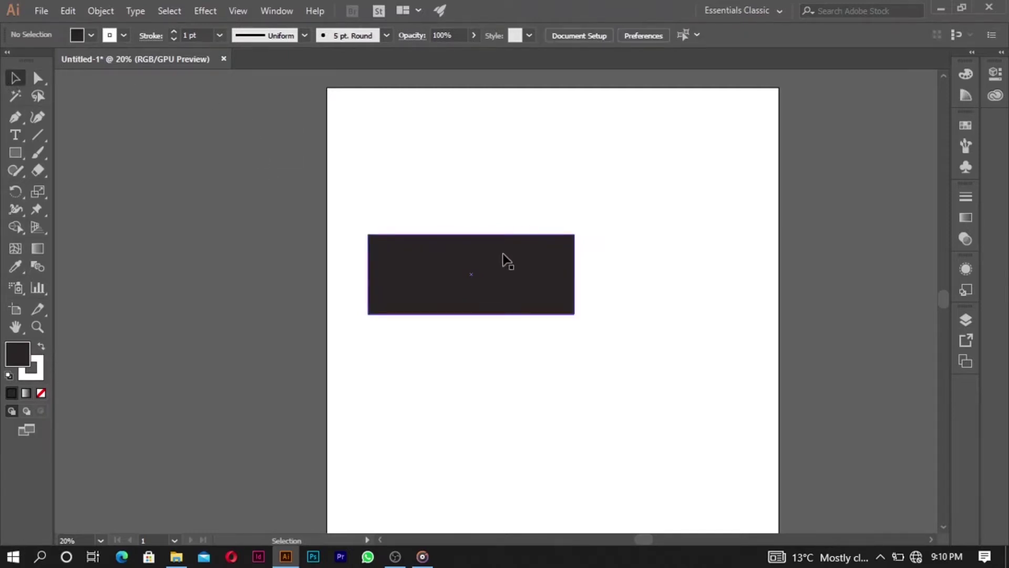
click(507, 261)
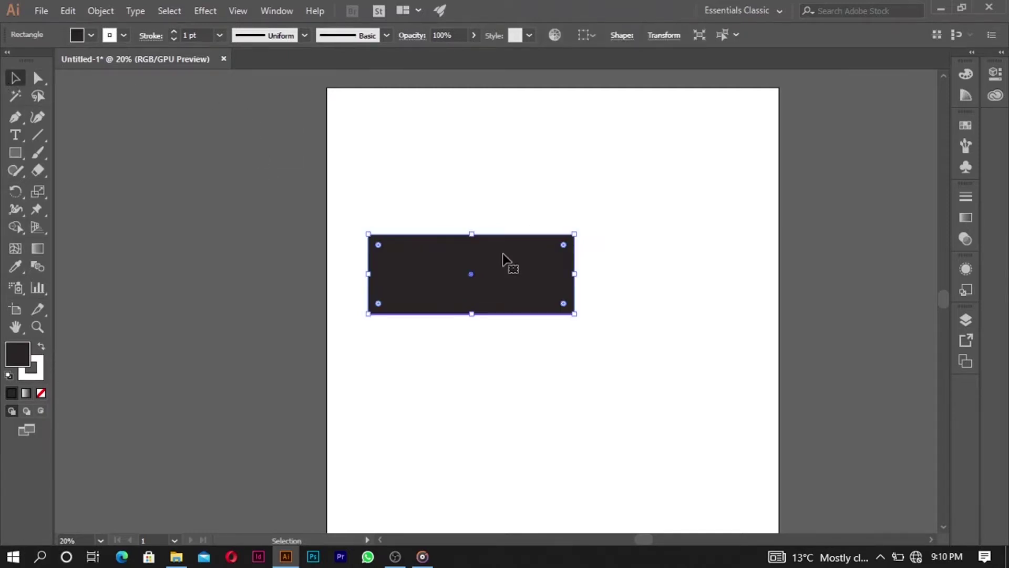
click(92, 36)
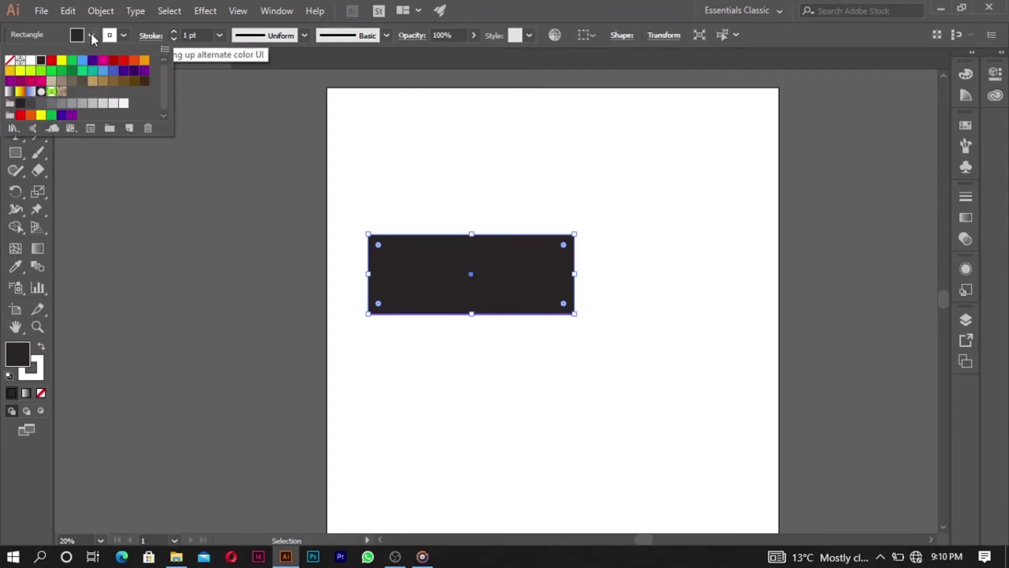
click(92, 37)
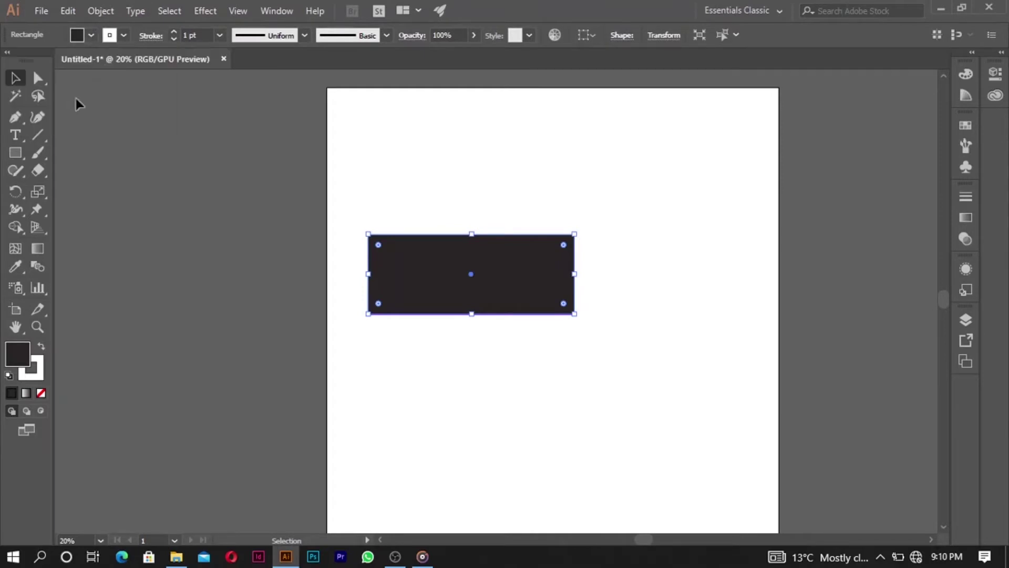
double_click(25, 357)
mouse_move(46, 239)
mouse_down()
mouse_move(9, 257)
mouse_move(101, 199)
mouse_move(24, 231)
mouse_move(16, 245)
mouse_up()
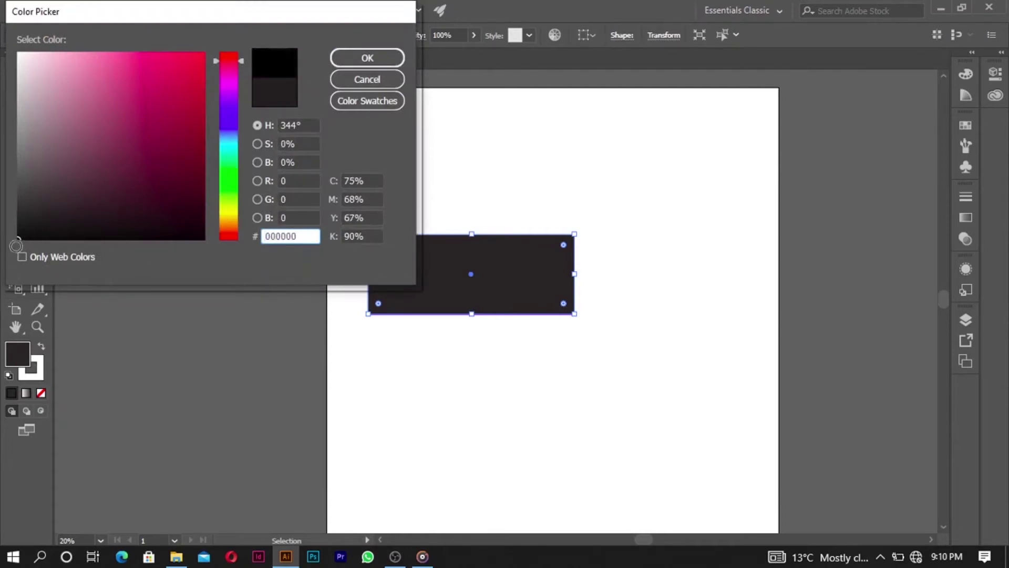
click(395, 59)
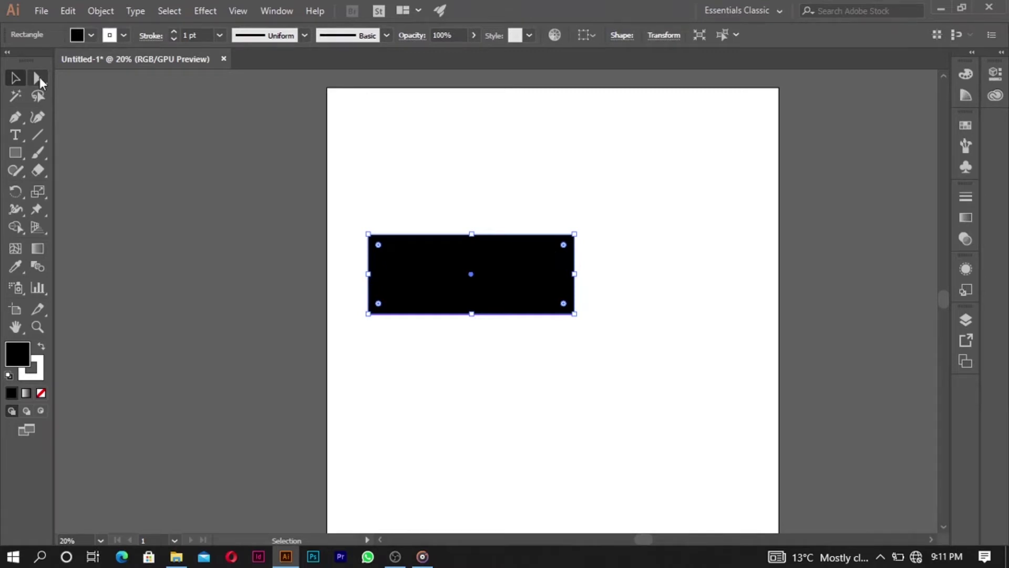
Step: Taper the black rectangle's right end by moving its upper corner to about Y 384 mm and its lower corner to about Y 507 mm
click(39, 78)
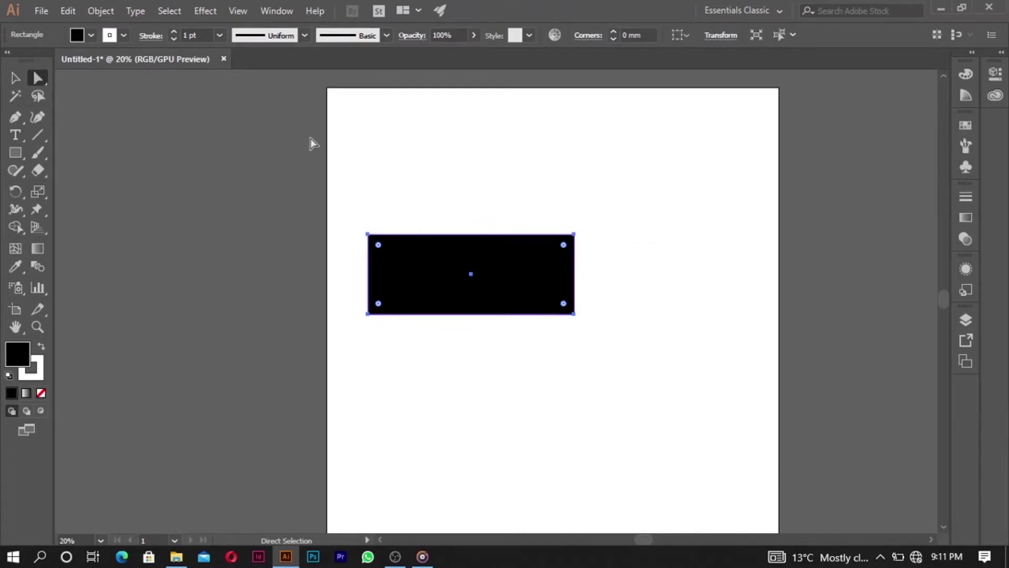
click(574, 238)
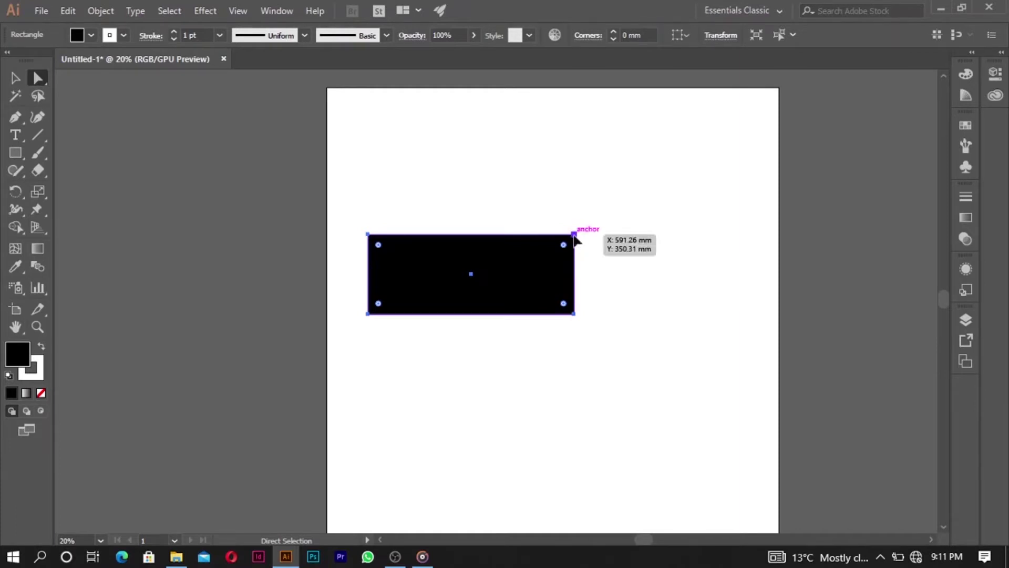
drag(574, 235, 575, 249)
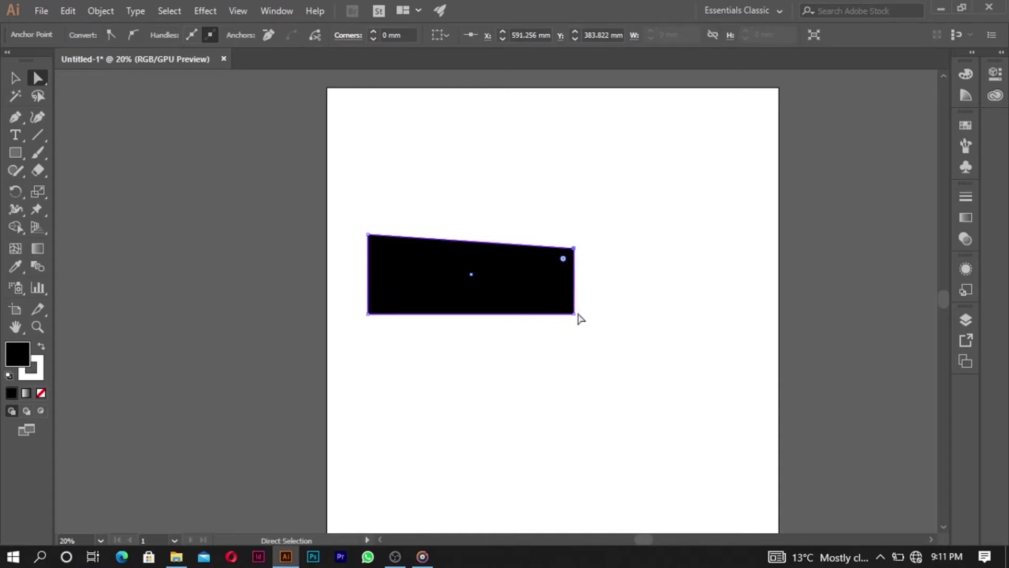
drag(575, 315, 574, 300)
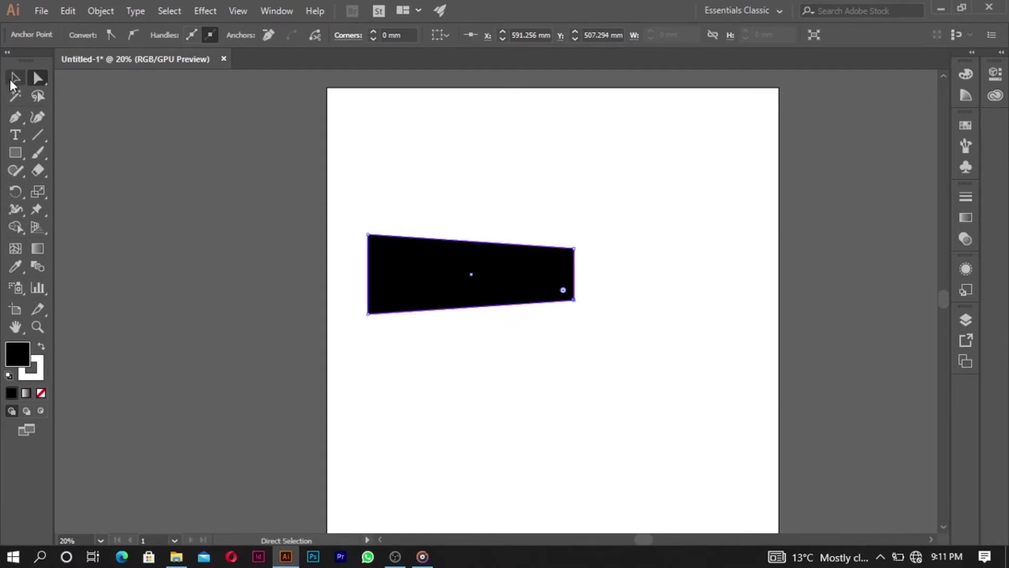
Step: Rotate the tapered shape 180 degrees so its wide end faces right, and shorten it slightly from the right side
click(14, 78)
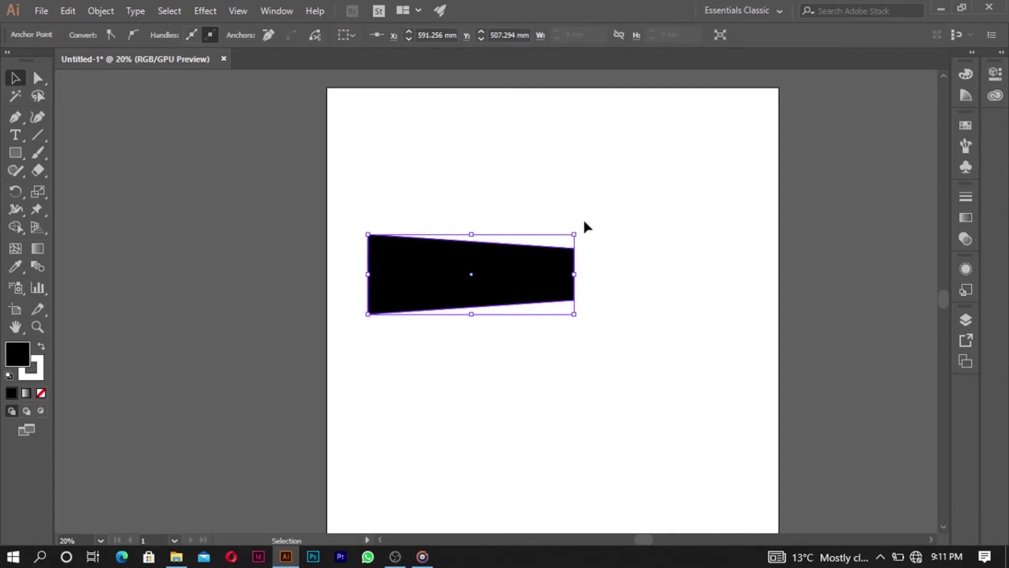
drag(579, 226, 346, 293)
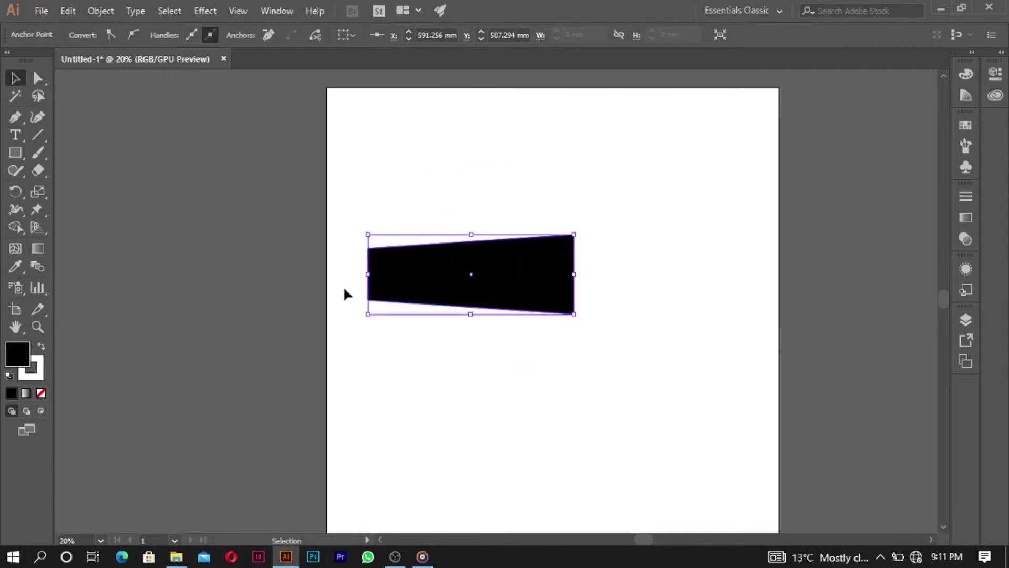
click(615, 212)
click(537, 263)
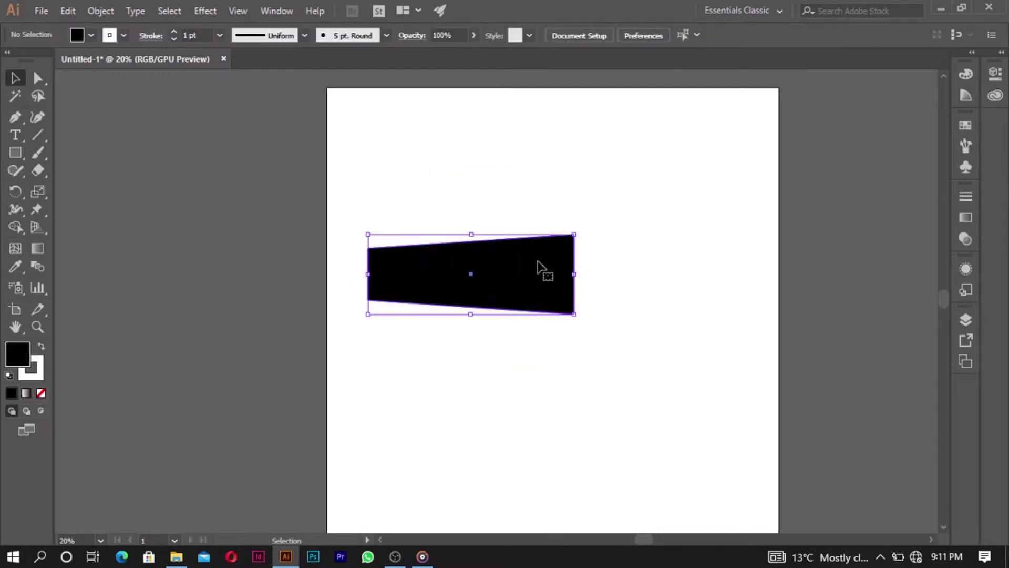
drag(574, 273, 552, 280)
click(582, 253)
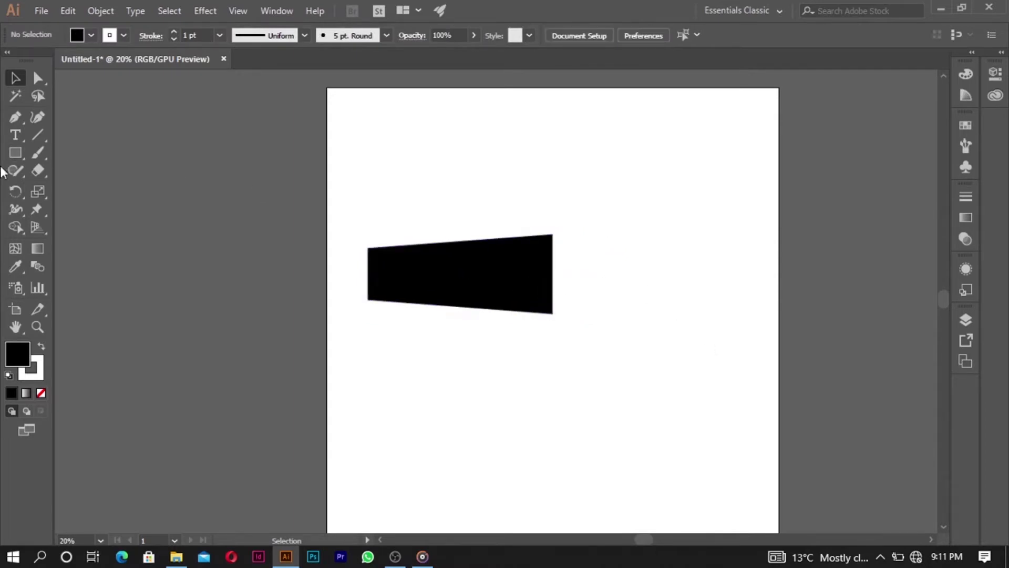
Step: Draw a near-square rectangle beside the tapered shape's wide end and taper its right side to about Y 379 mm and Y 506 mm
click(16, 152)
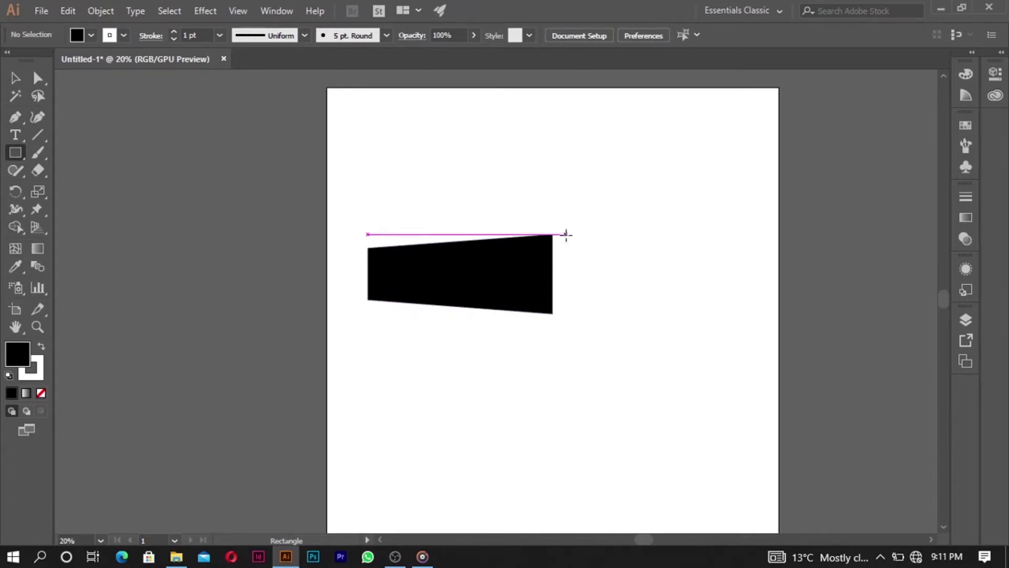
drag(566, 234, 638, 314)
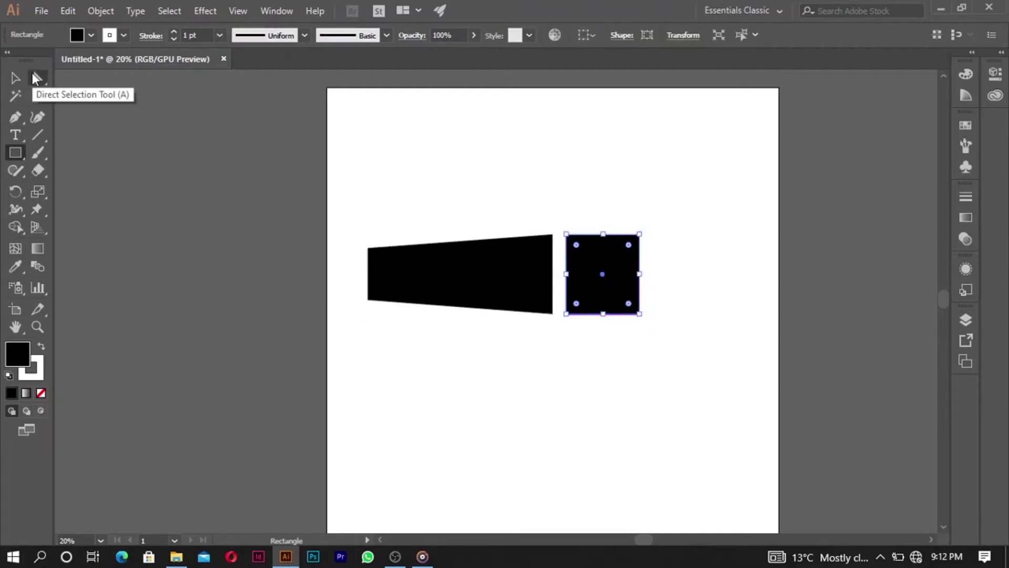
click(34, 79)
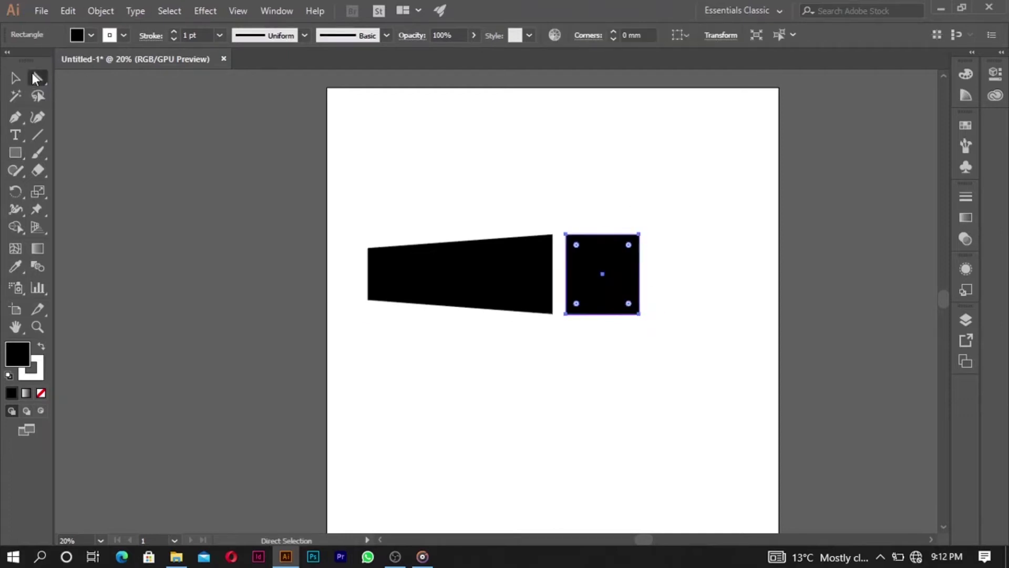
click(639, 235)
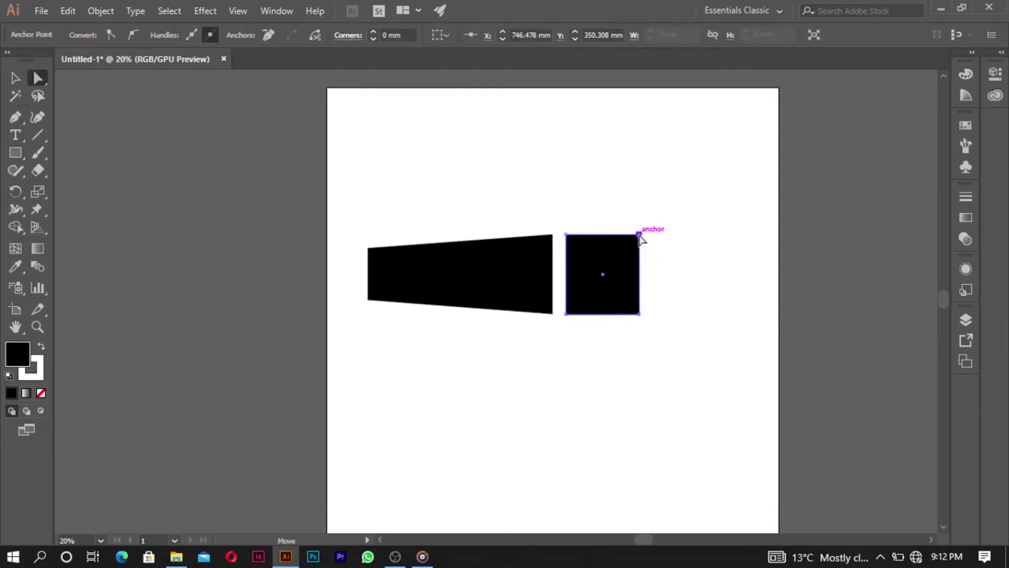
drag(640, 235, 639, 247)
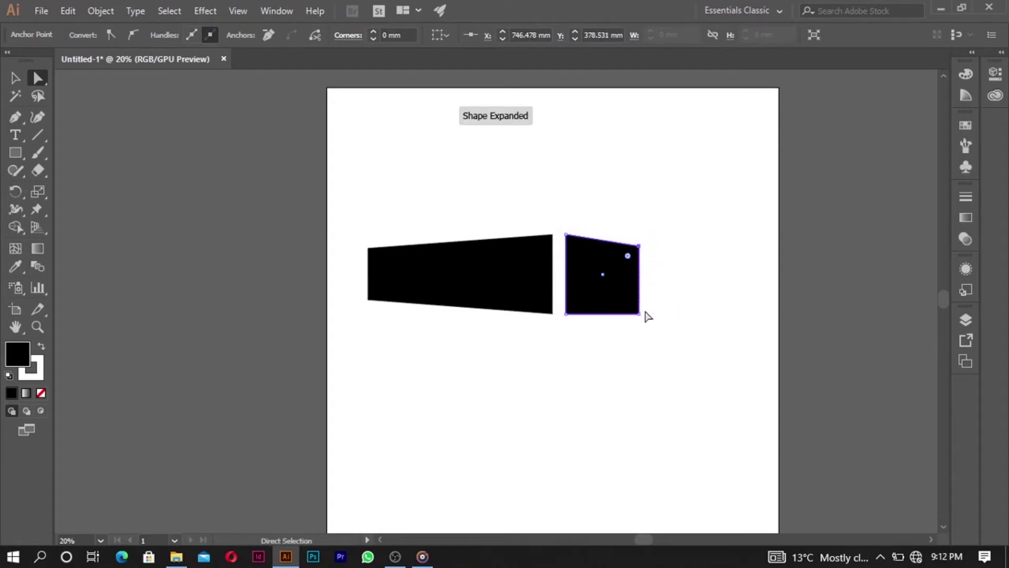
drag(639, 314, 639, 299)
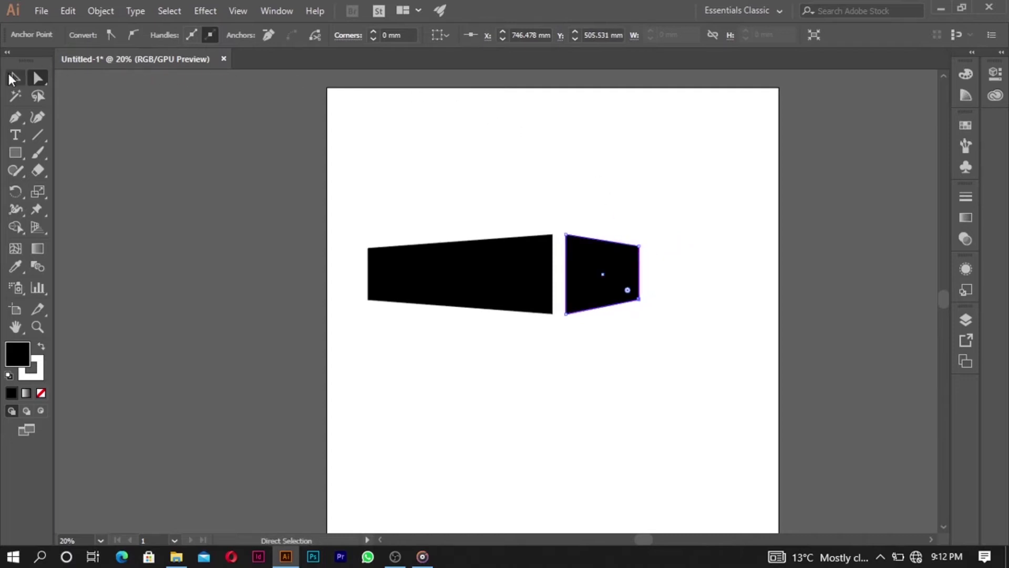
click(12, 78)
click(614, 165)
Step: Move the smaller tapered shape closer to the long one, leaving a narrow vertical gap with their top edges aligned
click(620, 258)
drag(620, 257, 614, 259)
scroll(613, 260, up, 2)
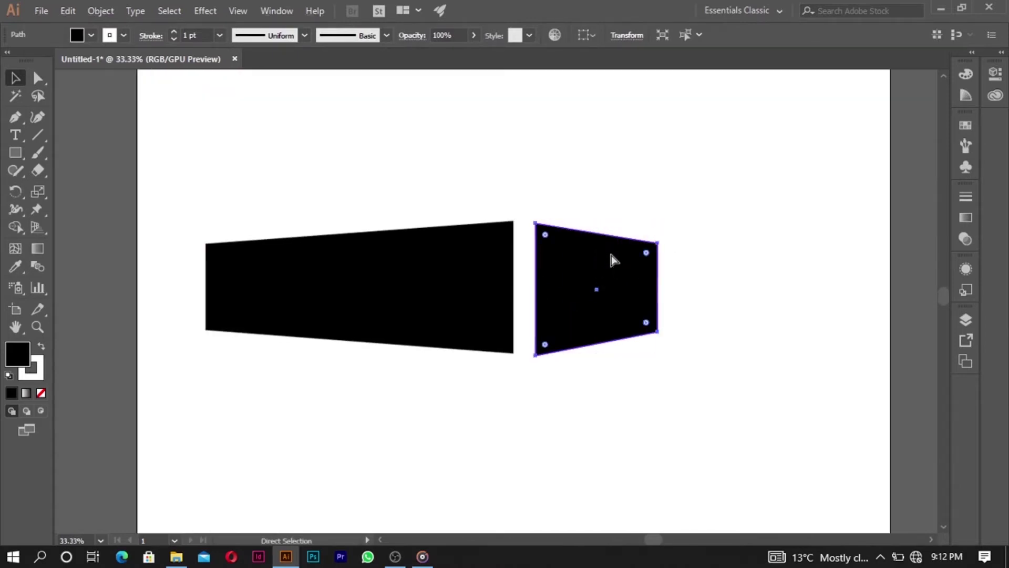
scroll(612, 260, up, 2)
drag(600, 252, 583, 253)
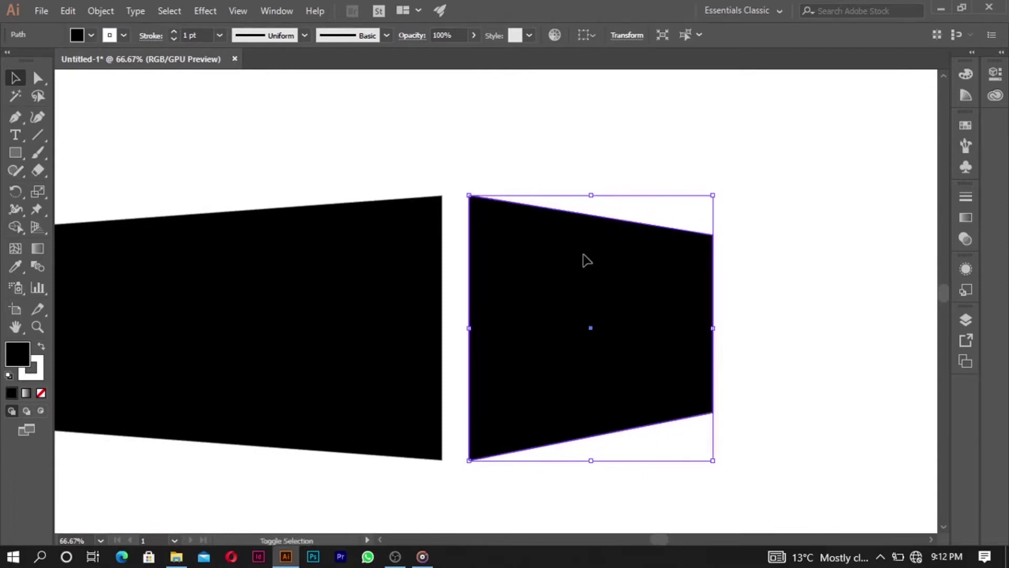
click(781, 242)
scroll(778, 243, down, 2)
scroll(777, 247, down, 3)
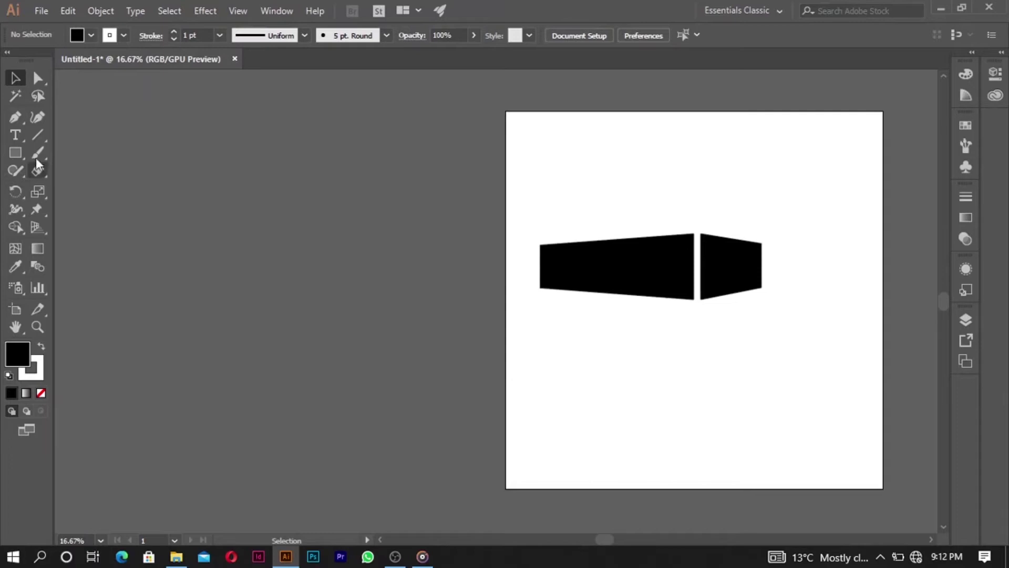
Step: Draw a closed triangle with the Pen tool above the long shape, following its slanted top edge and peaking at about X 540, Y 217 mm
click(16, 120)
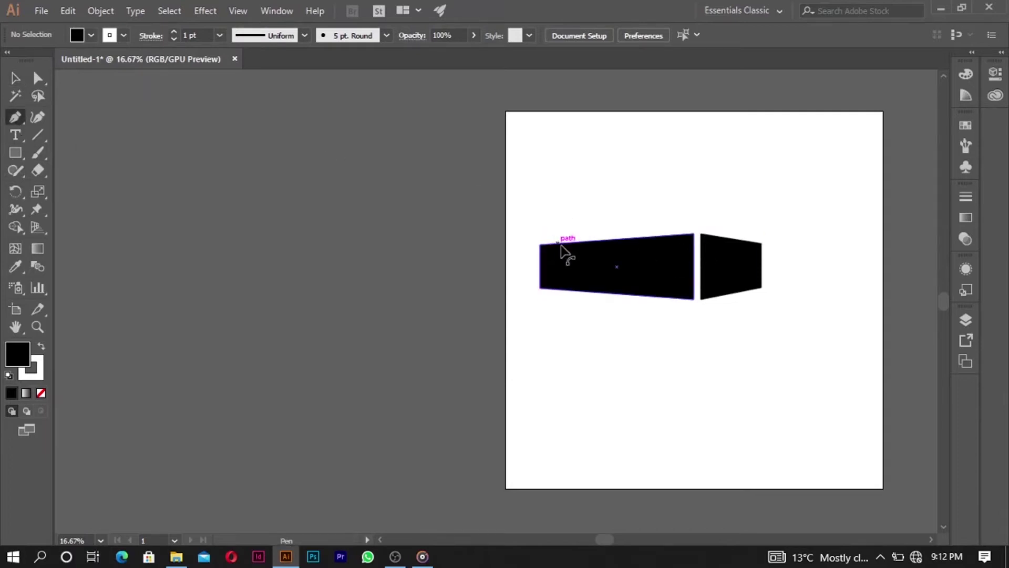
scroll(562, 246, up, 1)
drag(930, 541, 930, 541)
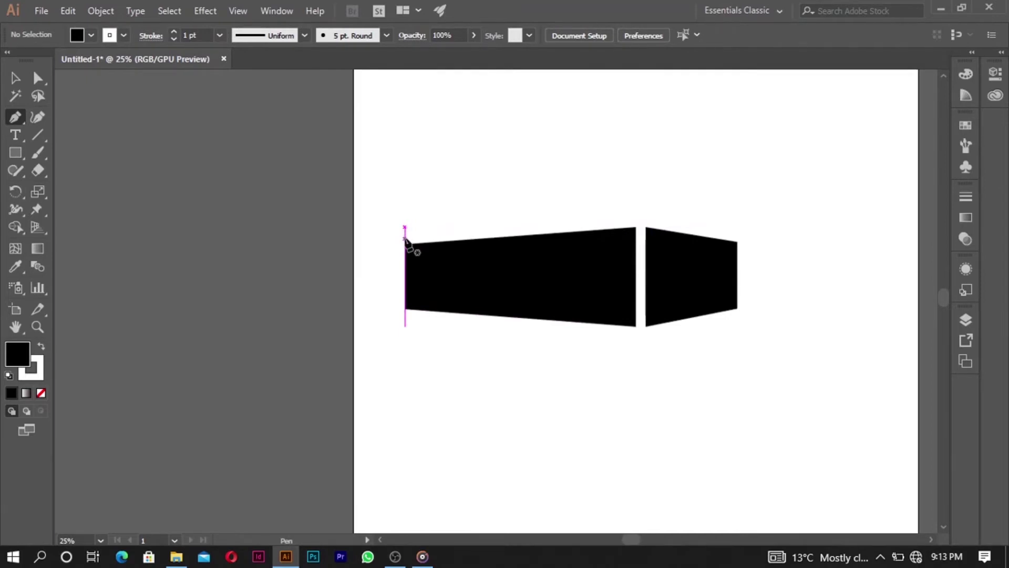
click(405, 239)
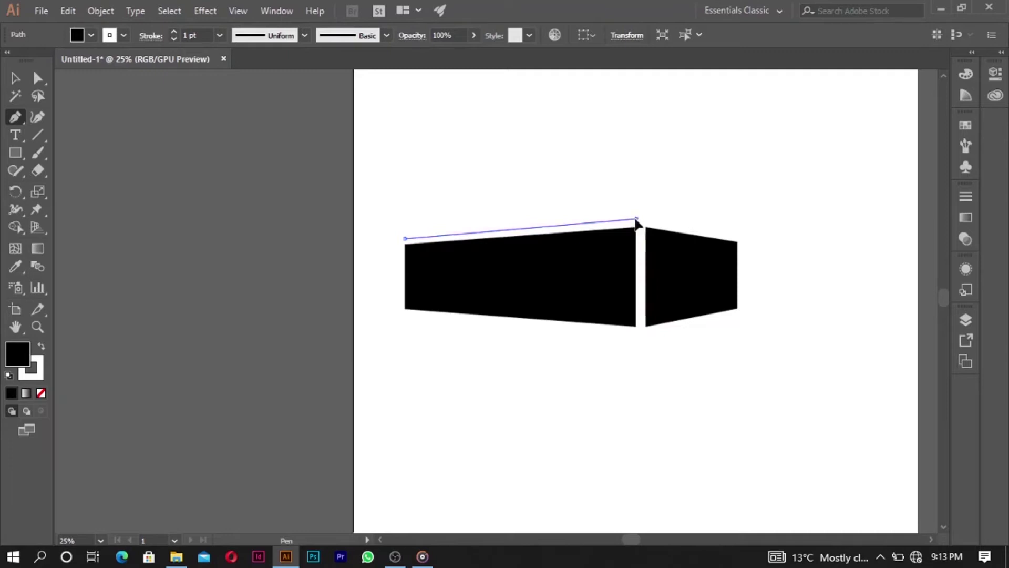
click(635, 219)
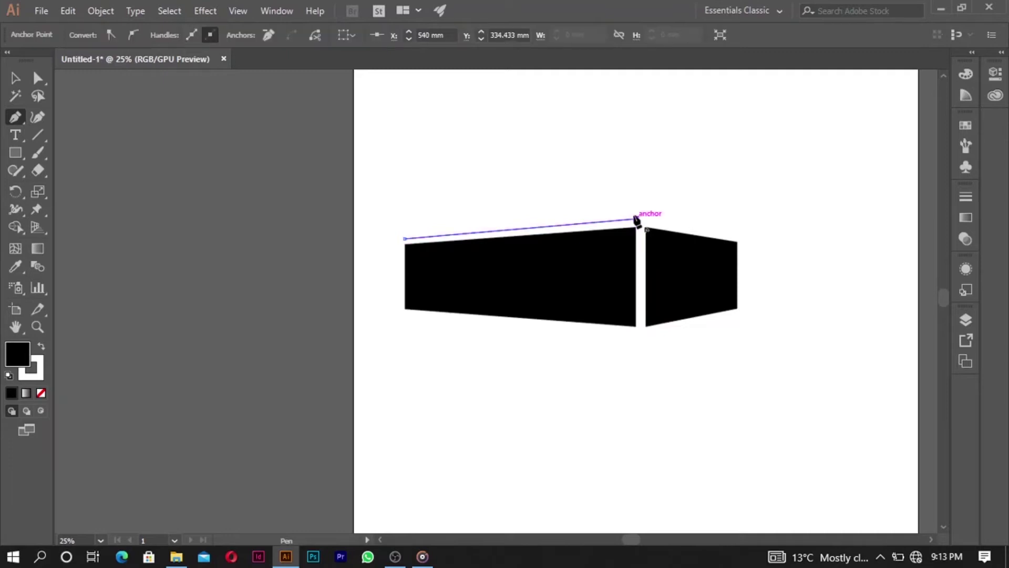
click(636, 157)
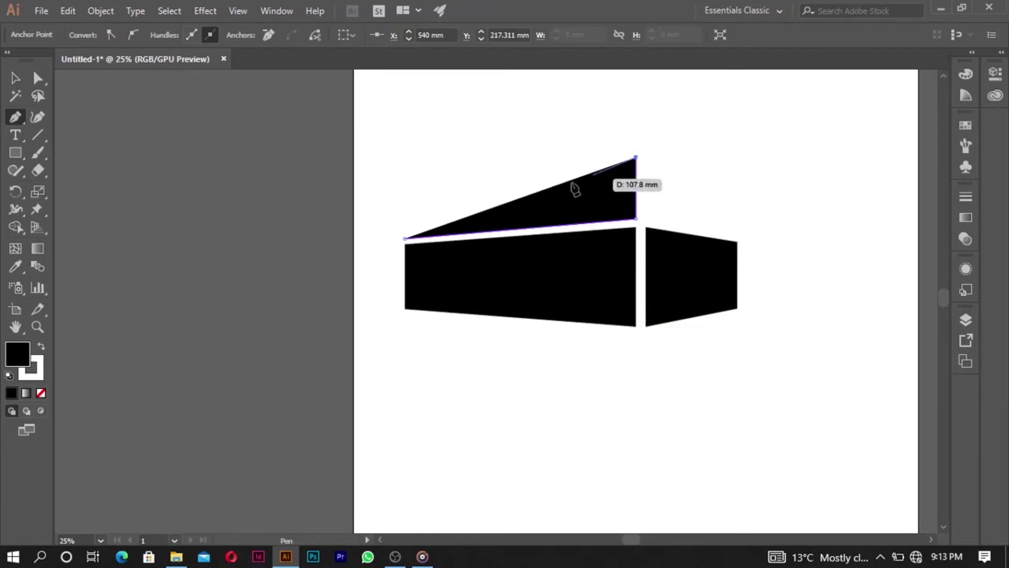
click(406, 239)
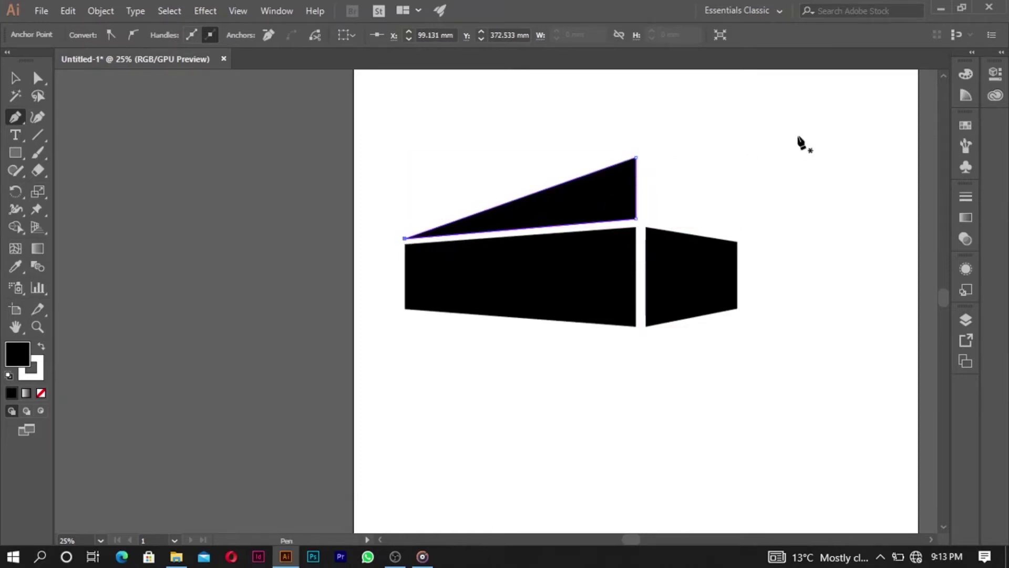
Step: Draw a closed triangle with the Pen tool above the smaller shape, with corners at about X 559, Y 217; X 559, Y 333; and X 734, Y 364 mm
click(646, 218)
ctrl+click(652, 210)
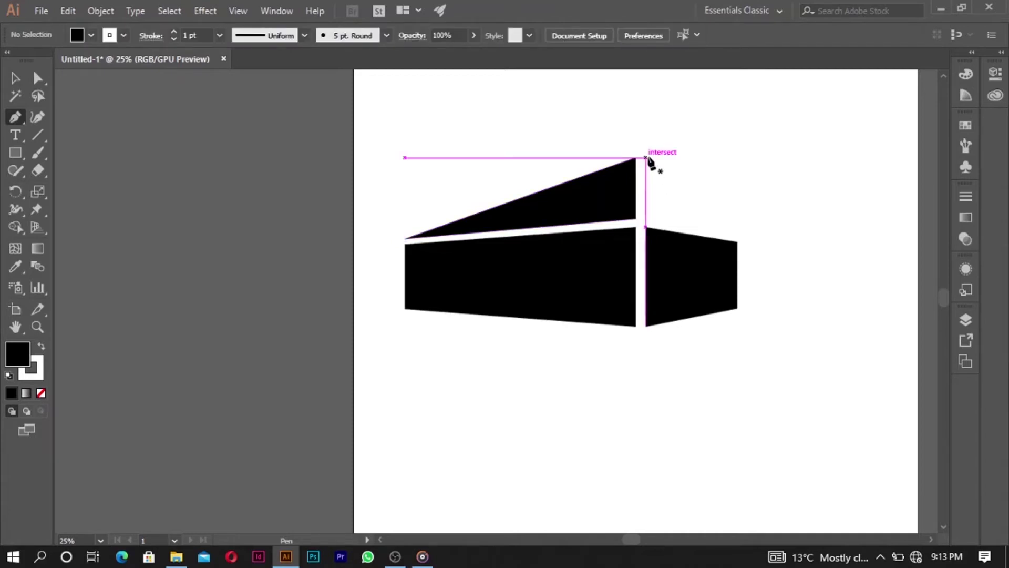
click(646, 157)
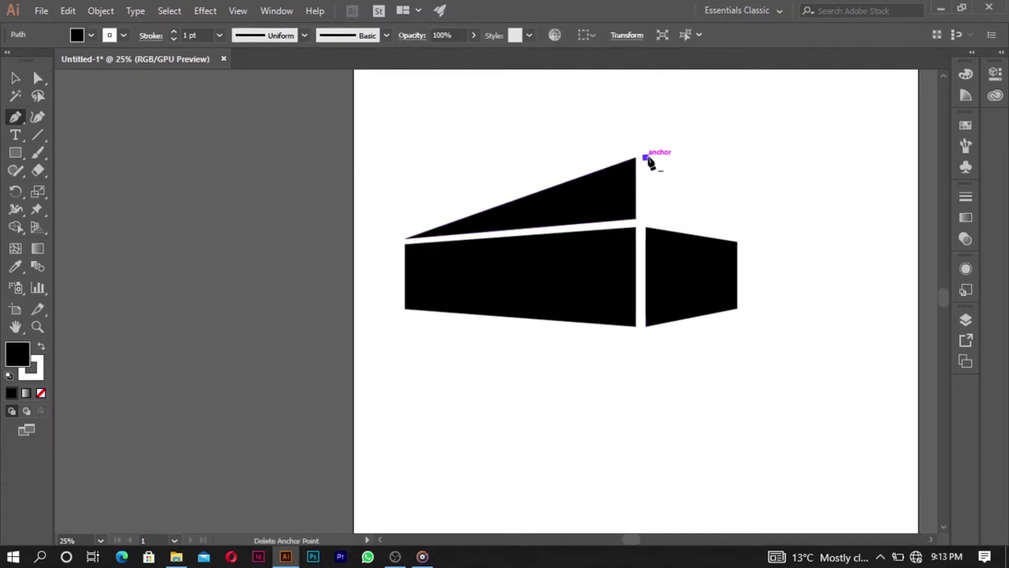
click(646, 218)
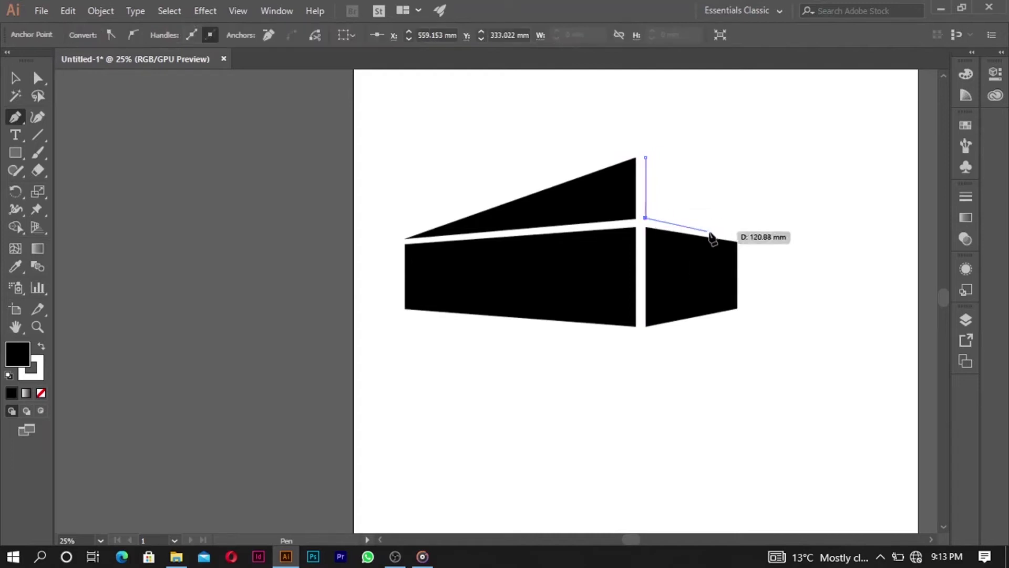
click(737, 234)
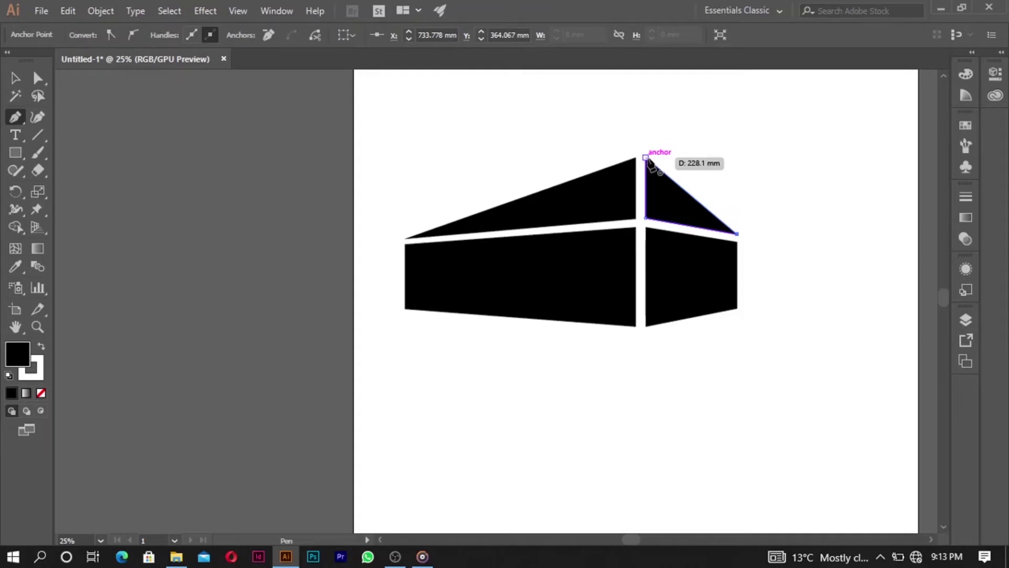
click(647, 159)
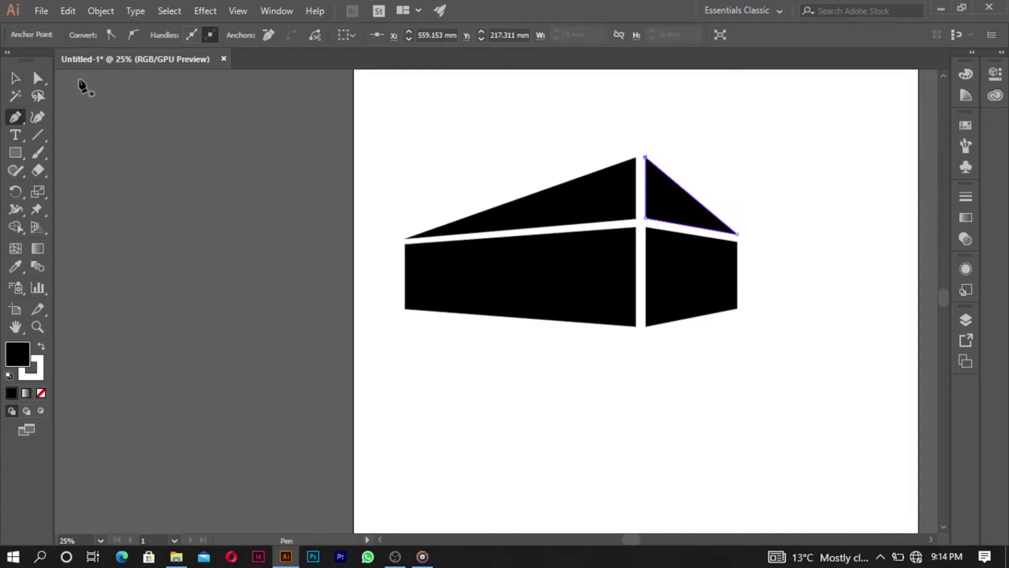
click(12, 78)
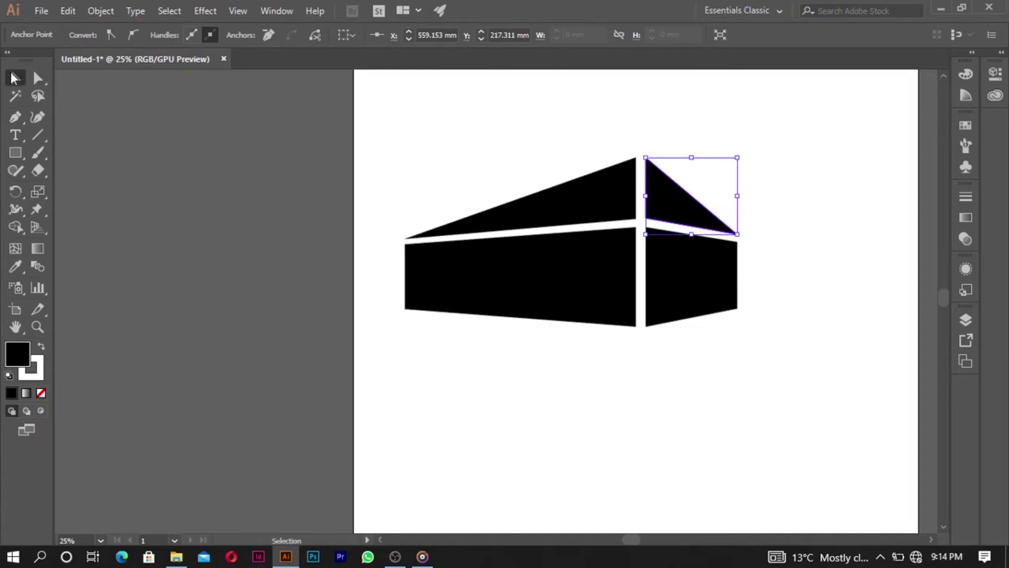
click(338, 137)
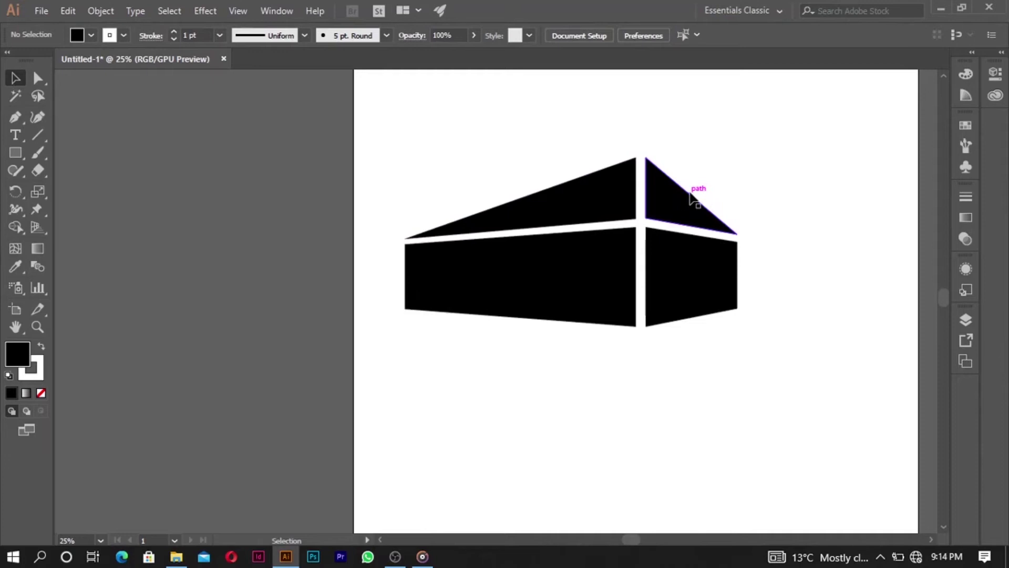
Step: Shift only the peak anchor of the long roof triangle horizontally to about the middle of the gap between the two triangles
click(37, 78)
scroll(744, 153, up, 3)
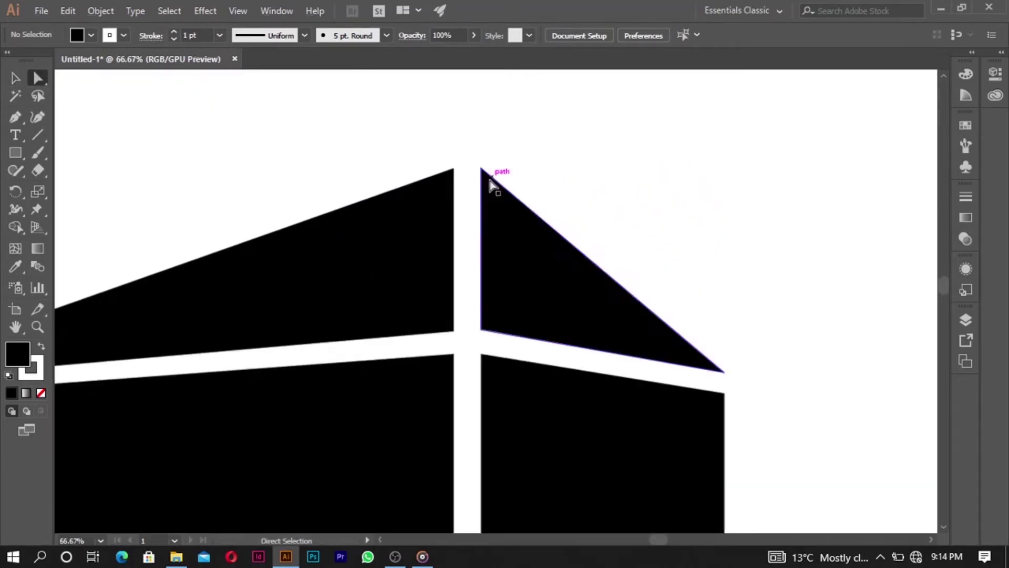
click(455, 179)
scroll(468, 168, up, 1)
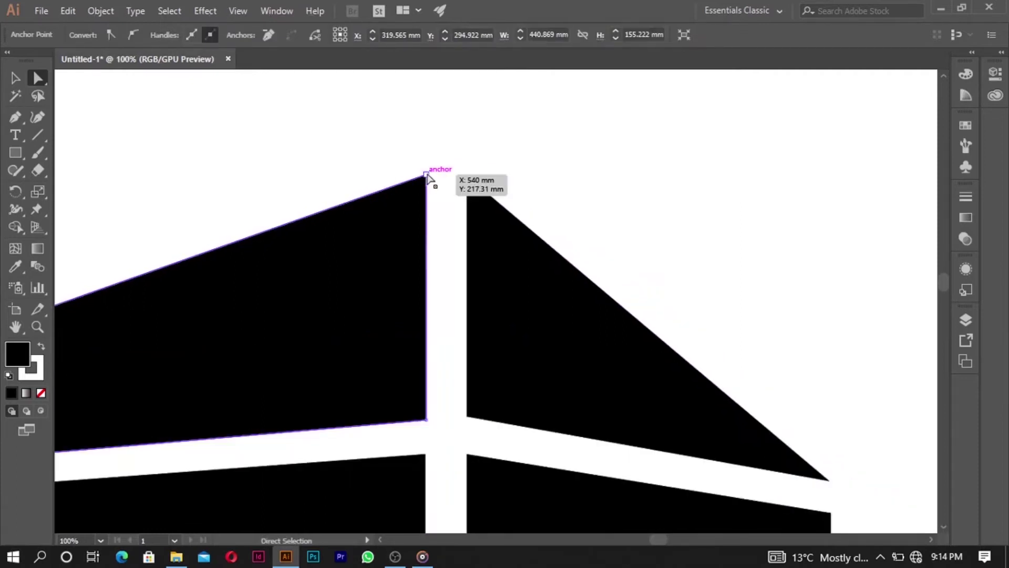
click(427, 177)
drag(427, 175, 445, 177)
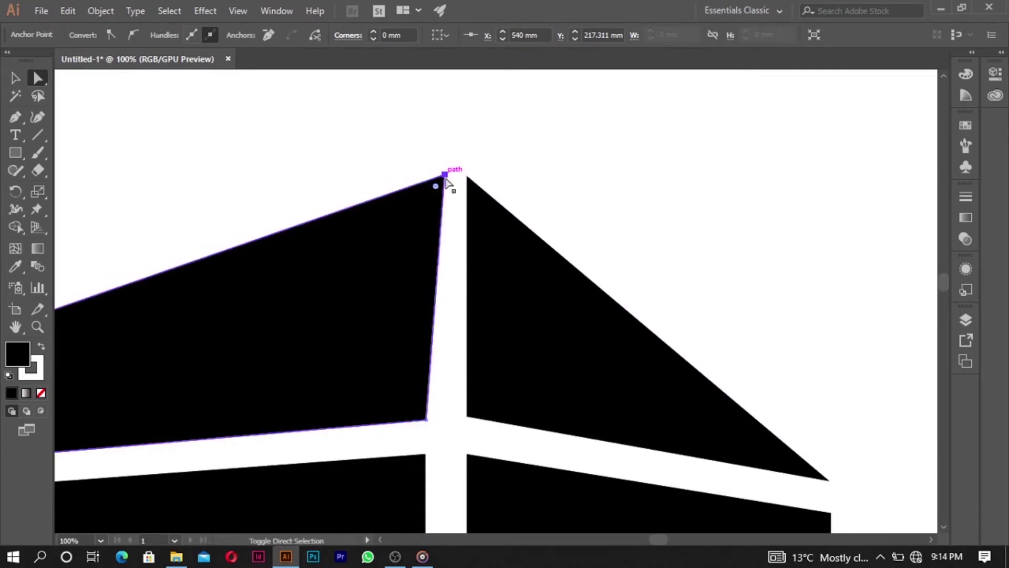
Step: Shift the smaller roof triangle's peak anchor toward the long triangle's peak, to about X 552 mm, Y 217 mm, leaving a thin gap
click(471, 179)
click(469, 178)
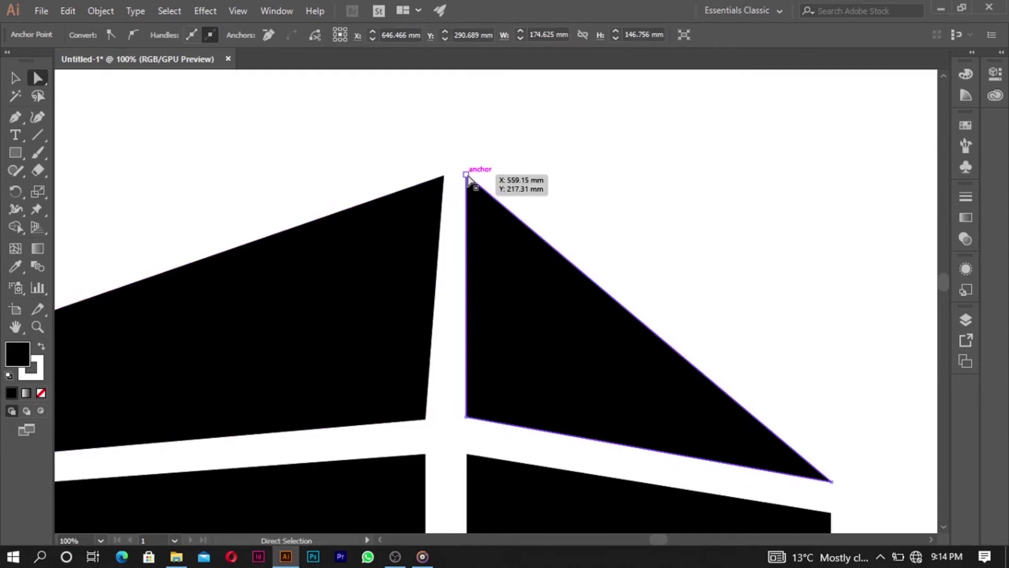
drag(468, 177, 452, 177)
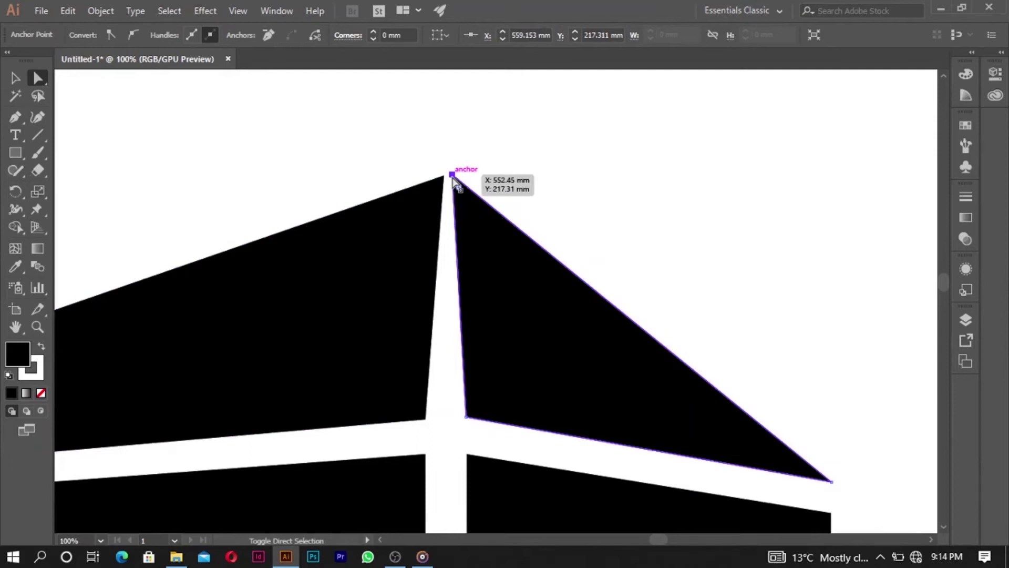
click(574, 181)
scroll(515, 201, down, 1)
alt+click(509, 299)
scroll(509, 299, up, 2)
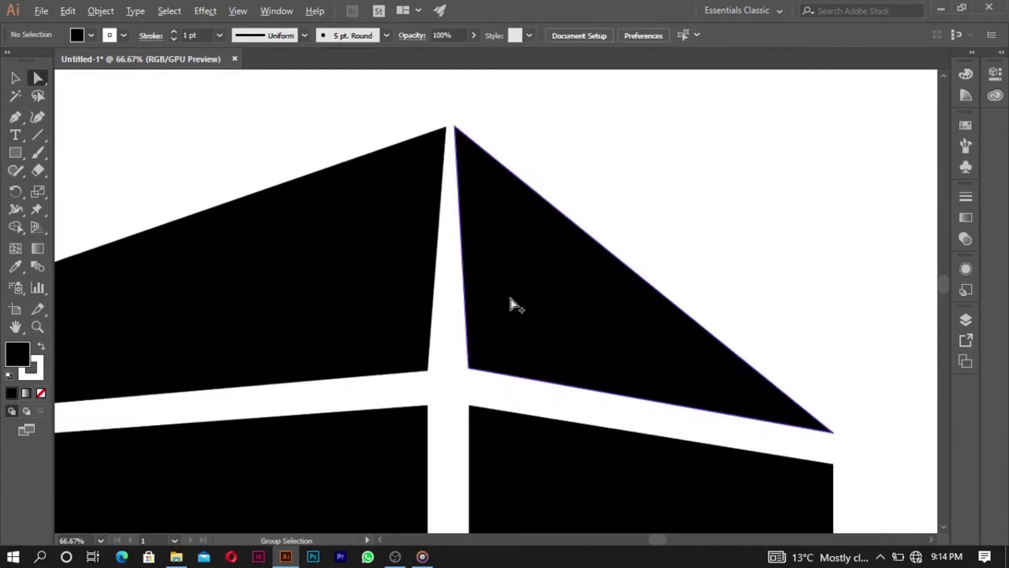
scroll(509, 299, down, 4)
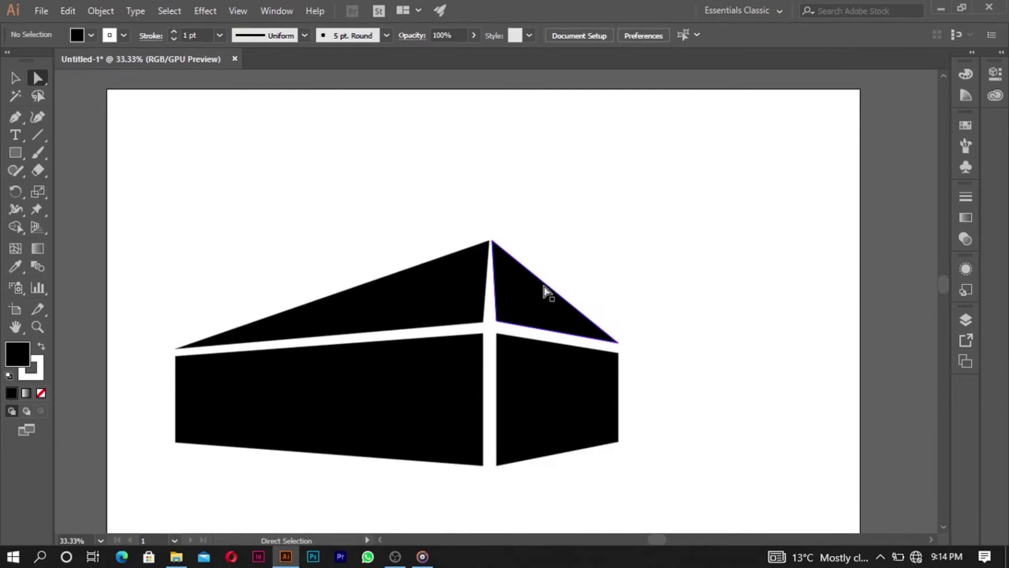
scroll(586, 257, down, 1)
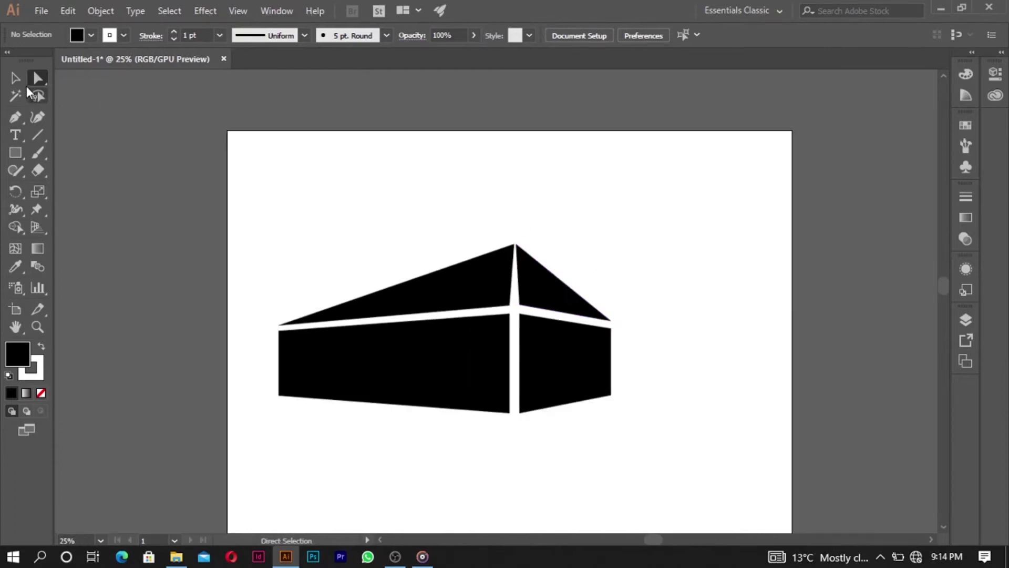
Step: Fill both roof triangles with red E20505
click(15, 78)
click(500, 281)
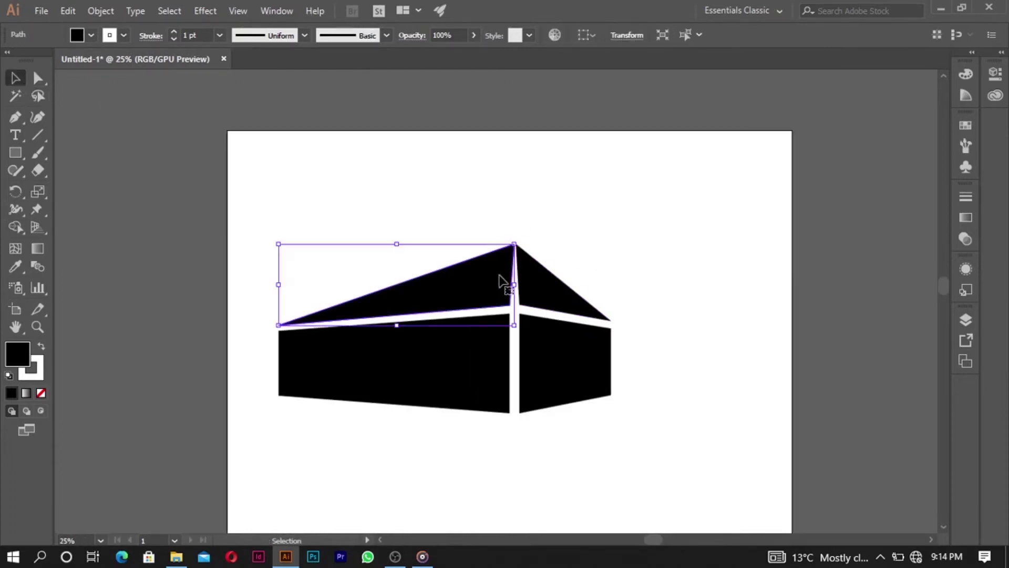
double_click(566, 302)
double_click(587, 198)
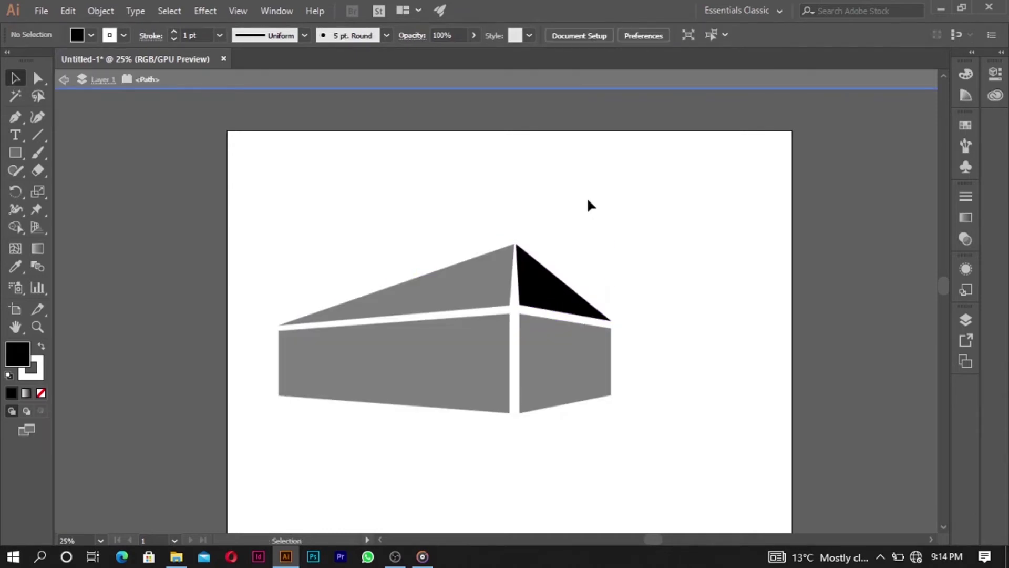
click(504, 273)
shift+click(542, 286)
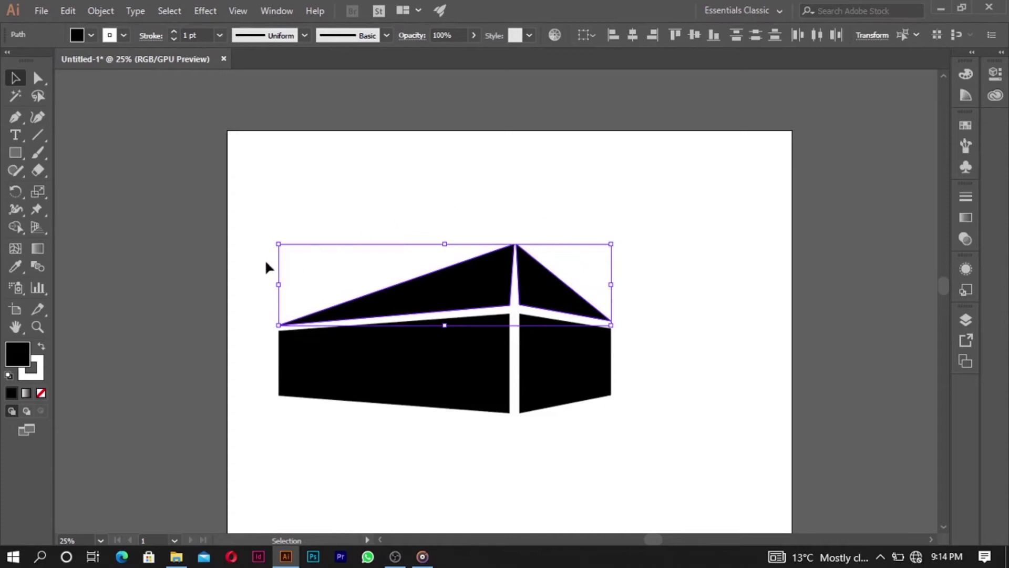
double_click(16, 363)
mouse_move(110, 140)
mouse_down()
mouse_move(169, 133)
mouse_move(205, 58)
mouse_move(229, 37)
mouse_move(229, 59)
mouse_move(234, 52)
mouse_move(201, 72)
mouse_up()
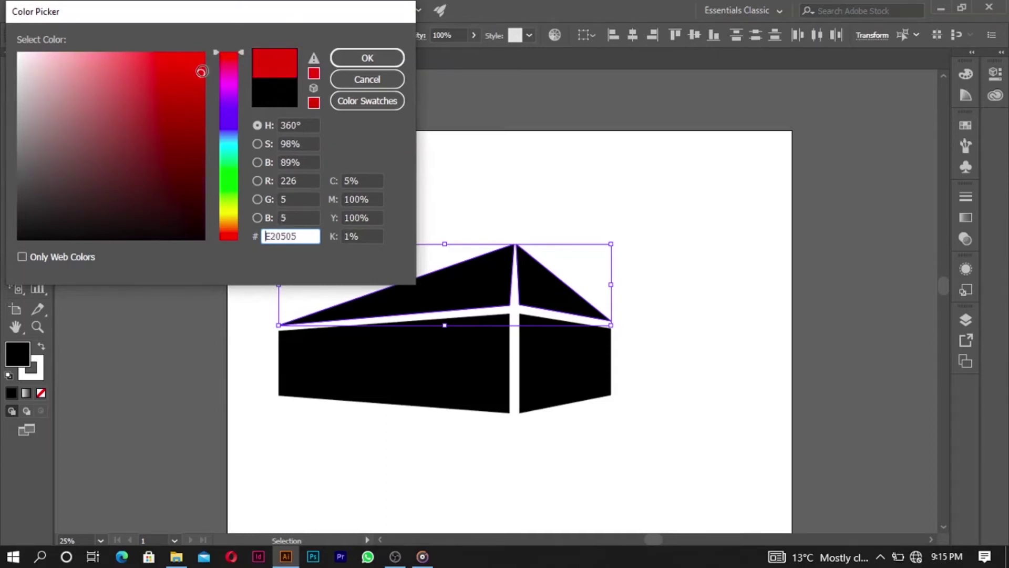
click(371, 60)
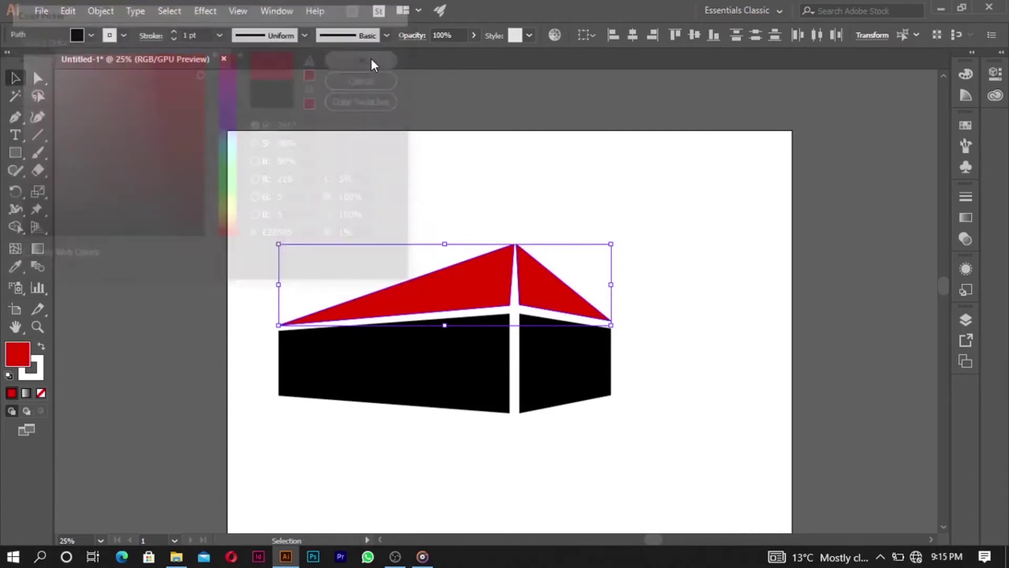
click(493, 129)
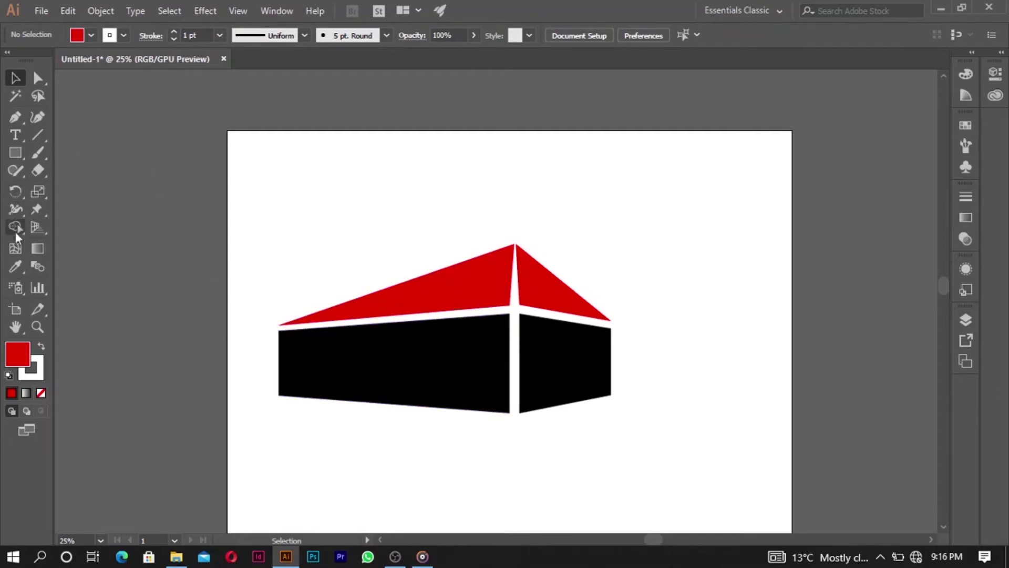
Step: Create a text frame just below the long wall shape and replace its placeholder text with "red roof"
click(15, 136)
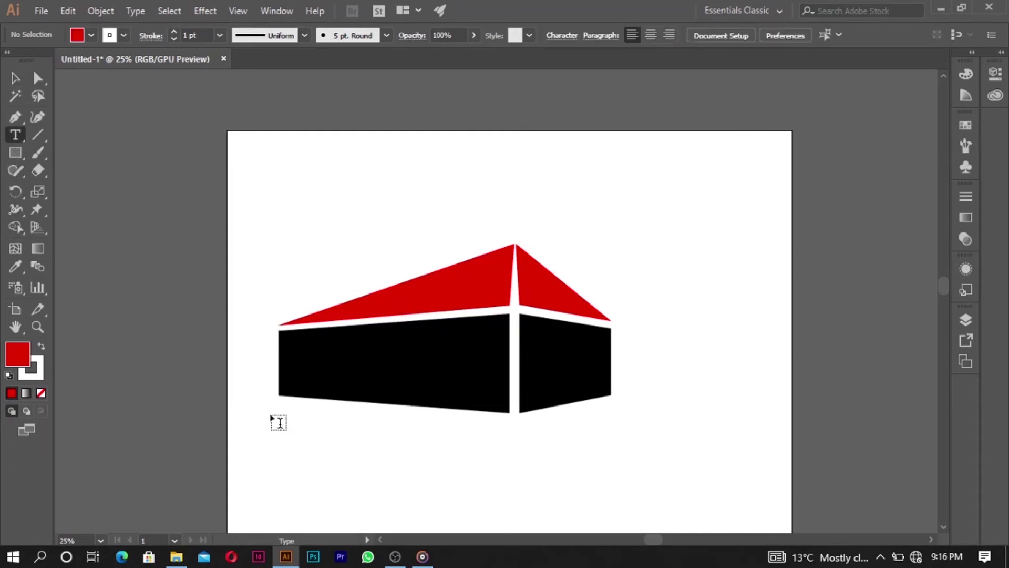
drag(269, 413, 542, 494)
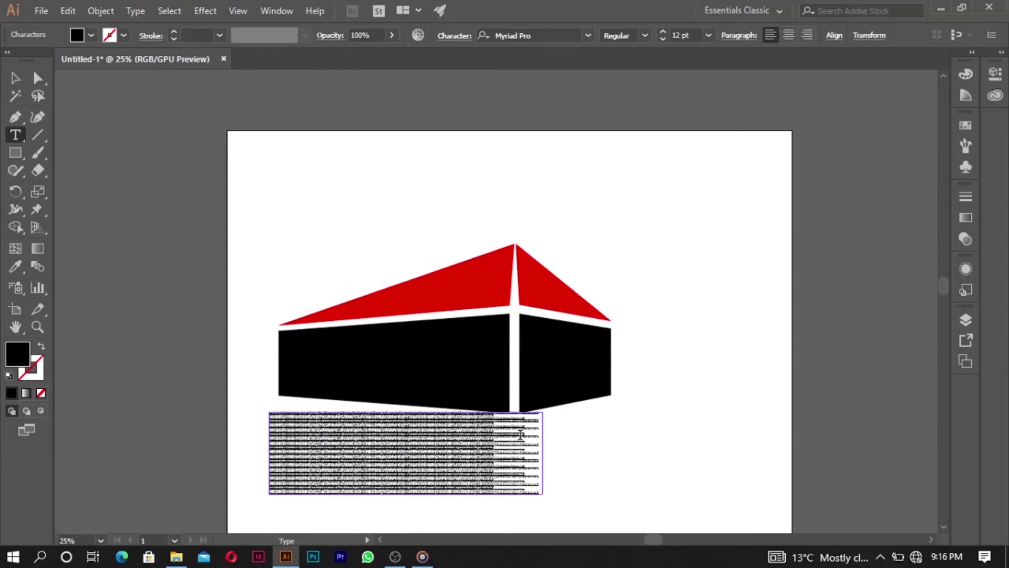
key(BackSpace)
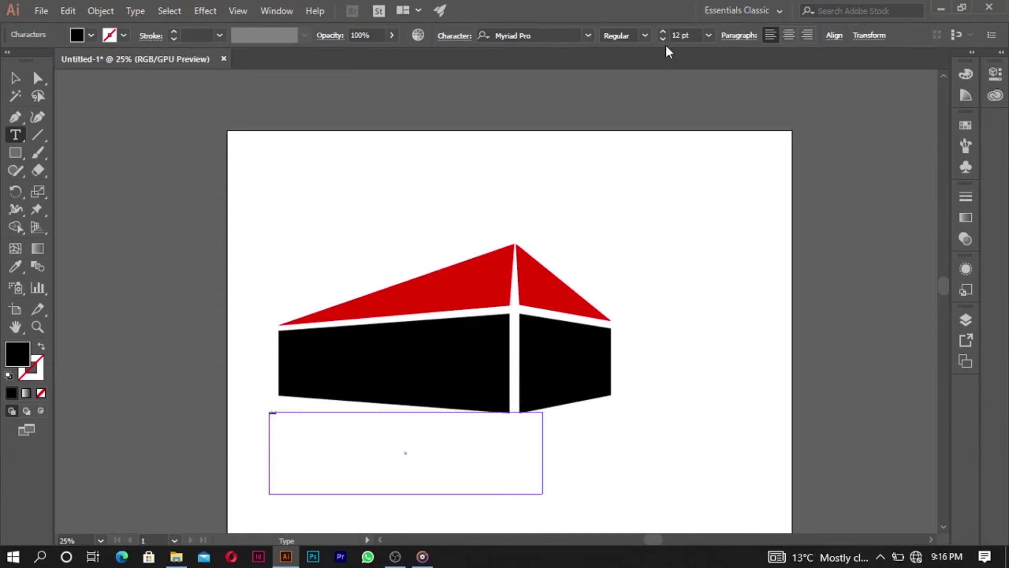
Step: Set the font size of the "red roof" text to 300 pt
click(683, 35)
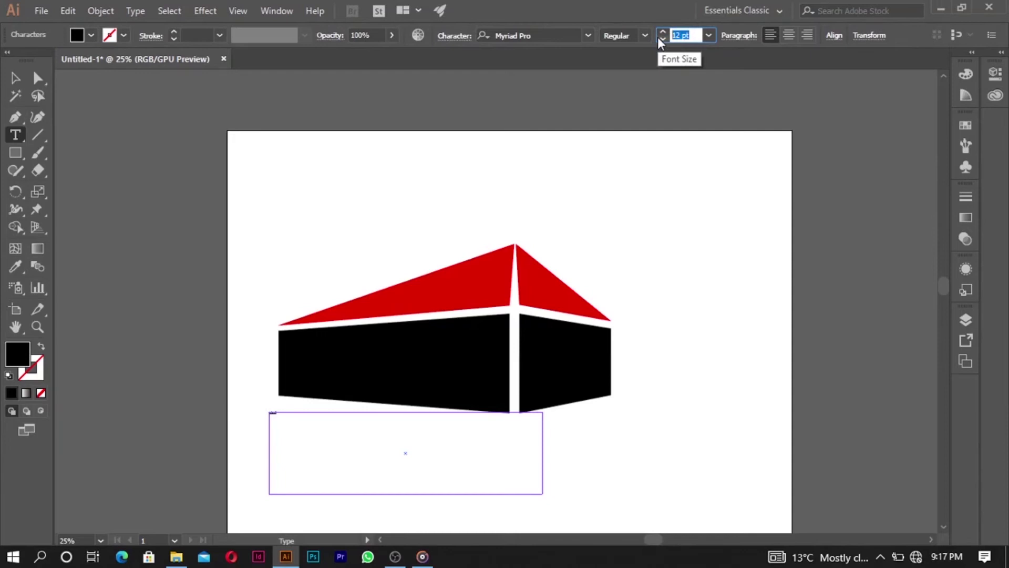
text(200)
key(Return)
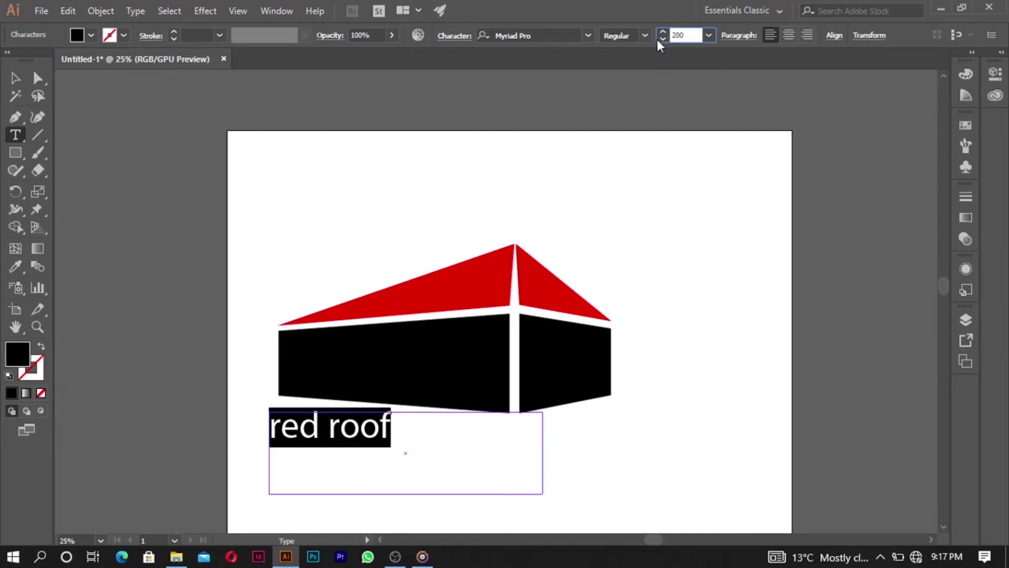
click(686, 35)
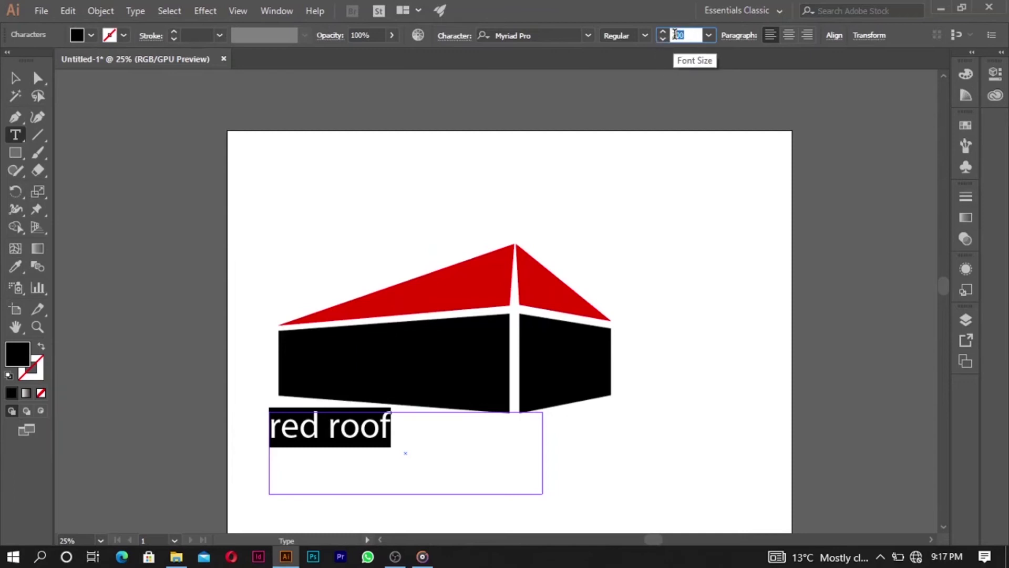
text(3000)
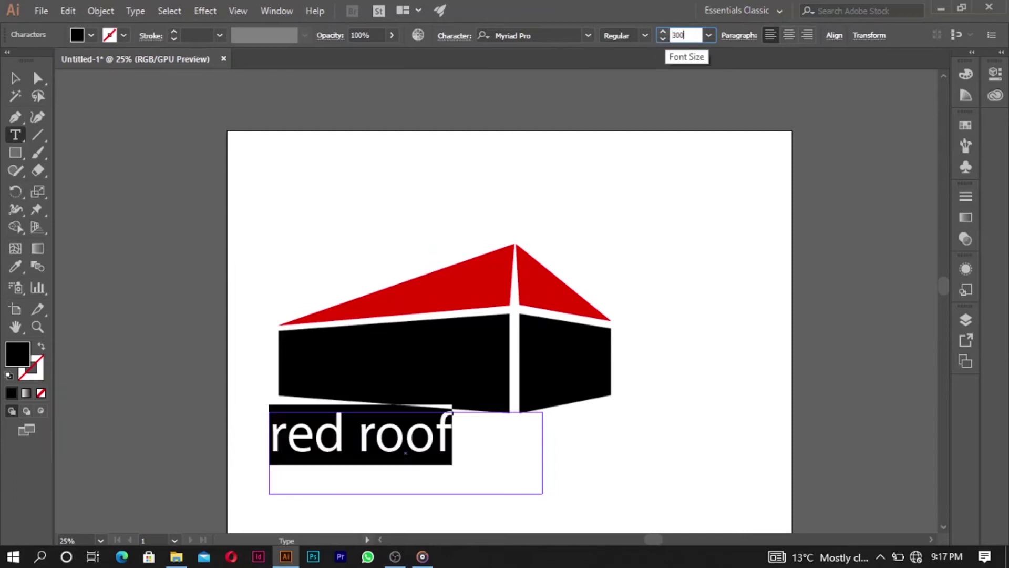
key(BackSpace)
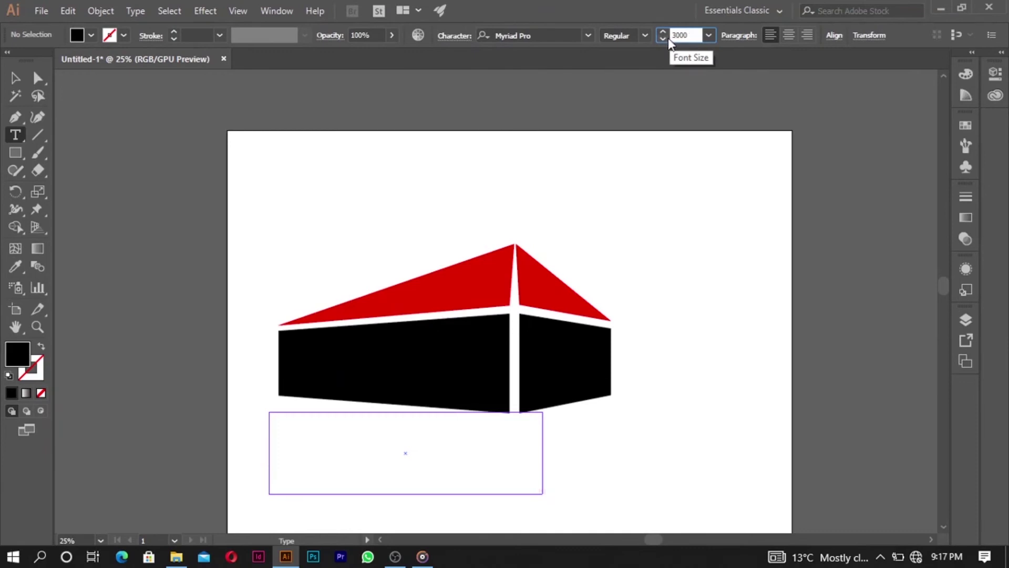
key(Return)
Step: Shrink the text frame slightly and capitalize the first letter so the text reads "Red roof"
click(15, 77)
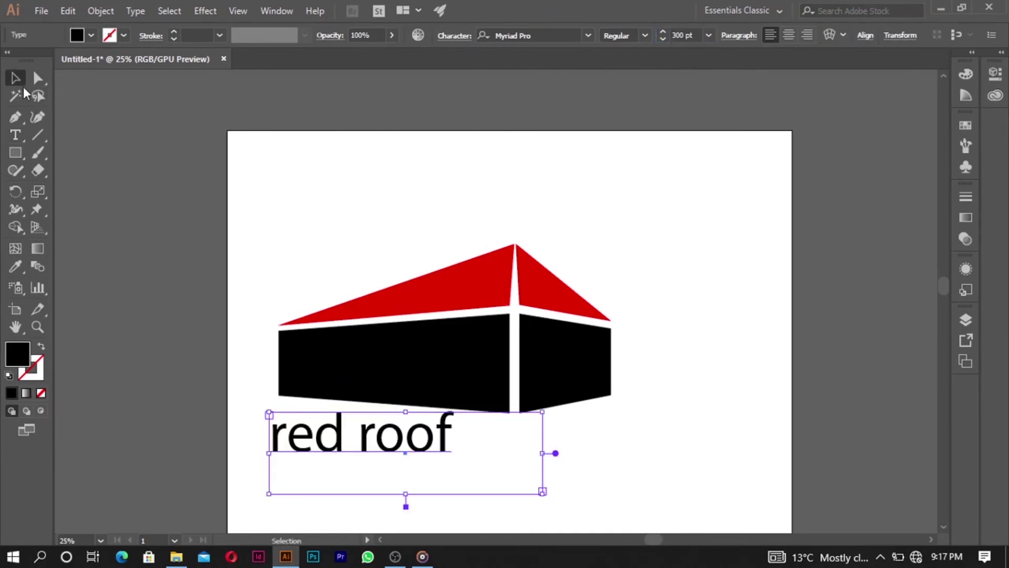
mouse_move(541, 492)
mouse_down()
mouse_move(513, 482)
mouse_move(532, 488)
mouse_up()
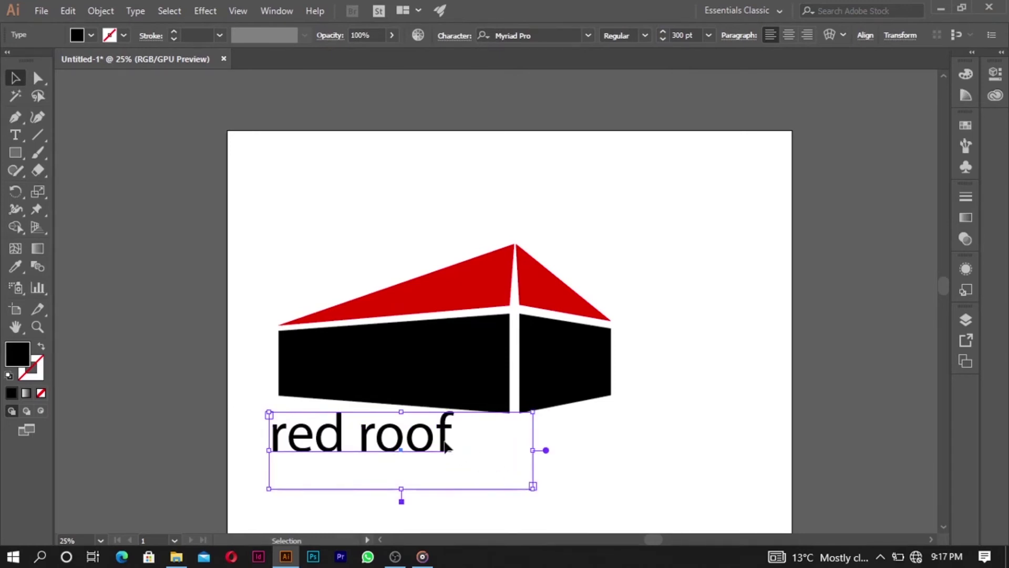
key(t)
click(451, 445)
drag(284, 430, 272, 432)
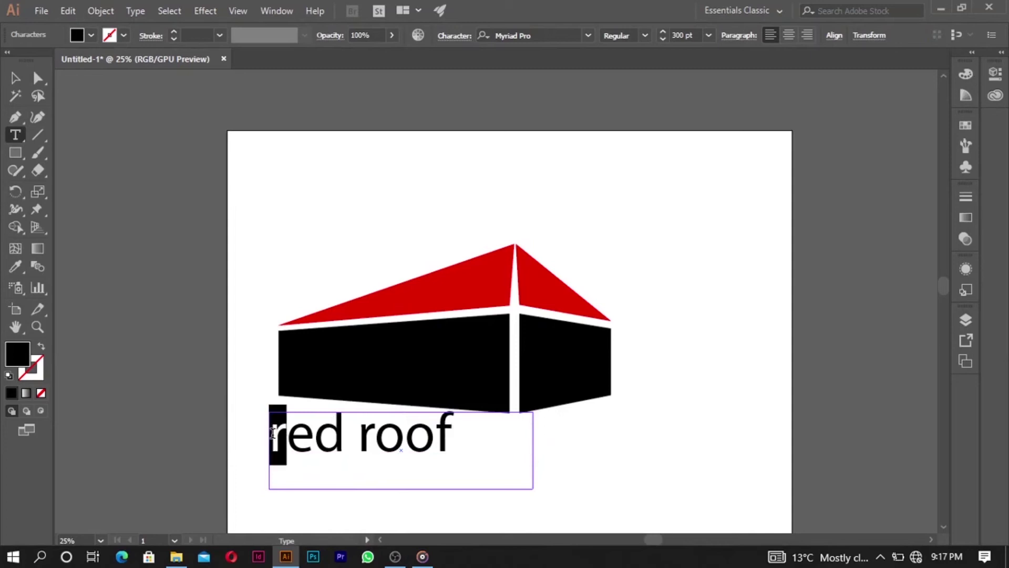
text(R)
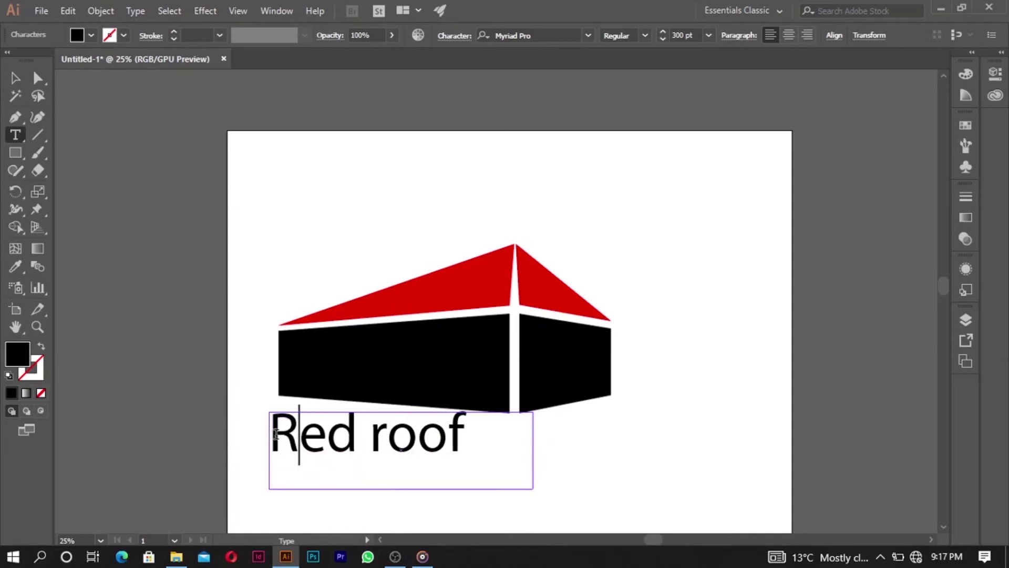
Step: Change the font of the whole "Red roof" text to Gontserrat
drag(467, 438, 309, 461)
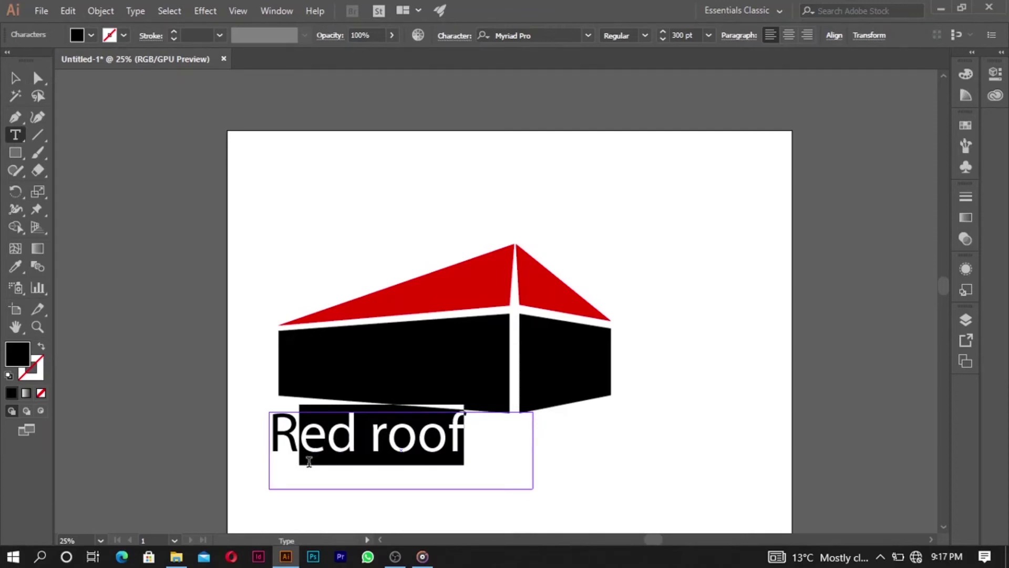
drag(470, 446, 277, 459)
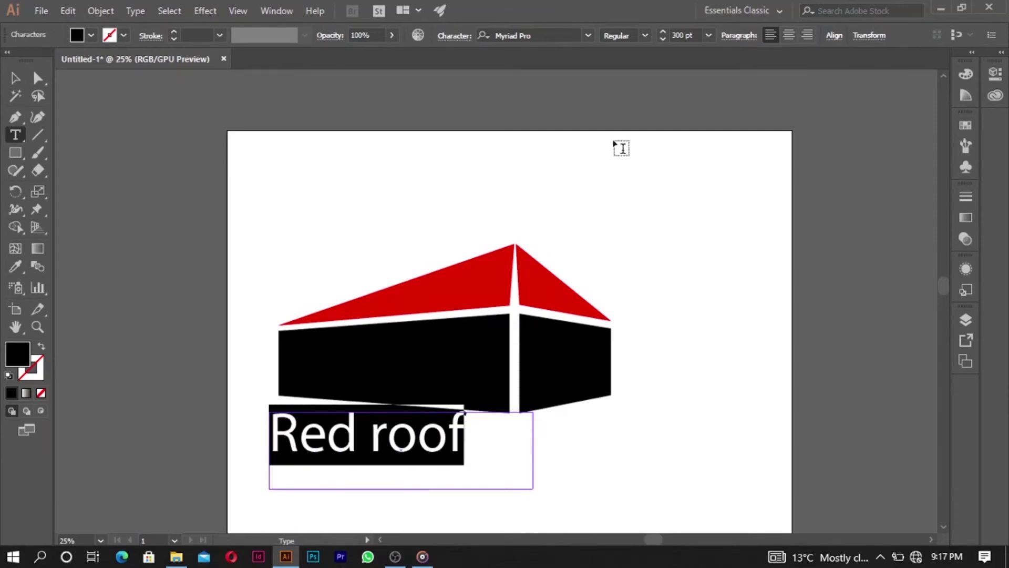
click(588, 34)
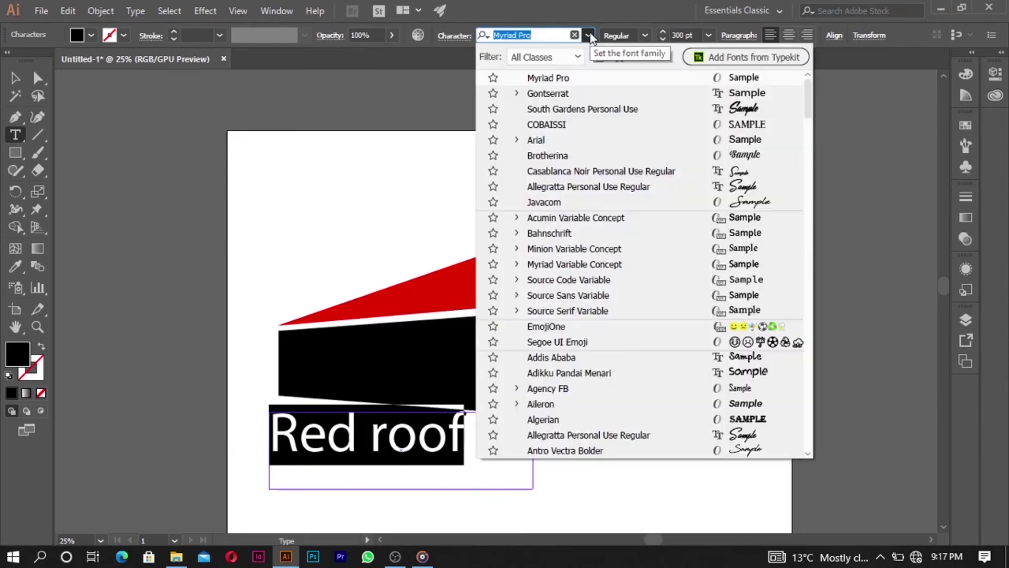
click(584, 94)
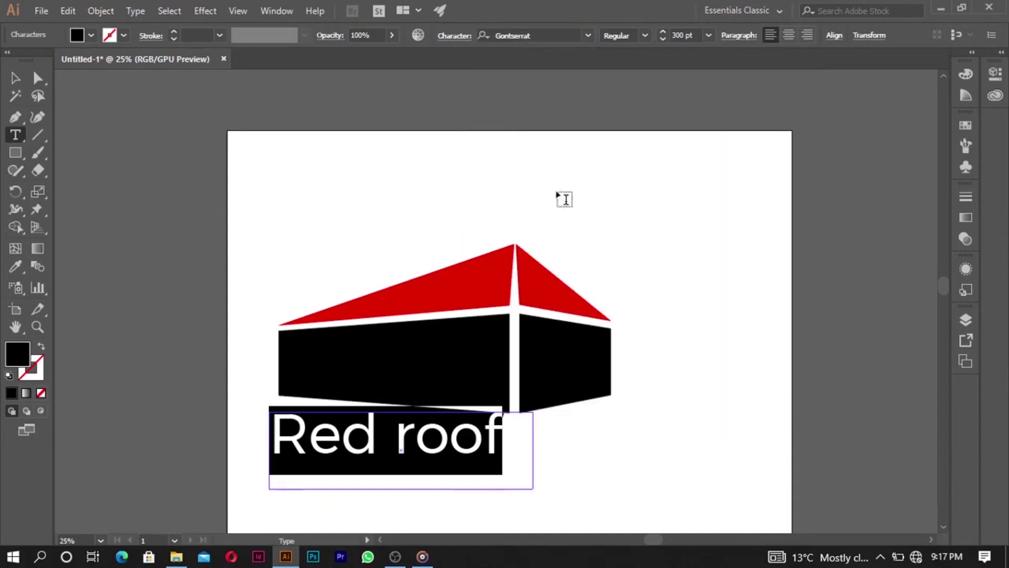
Step: Retype the caption in capitals as "RED ROOF" and widen its text frame so the whole text fits on one line
click(506, 434)
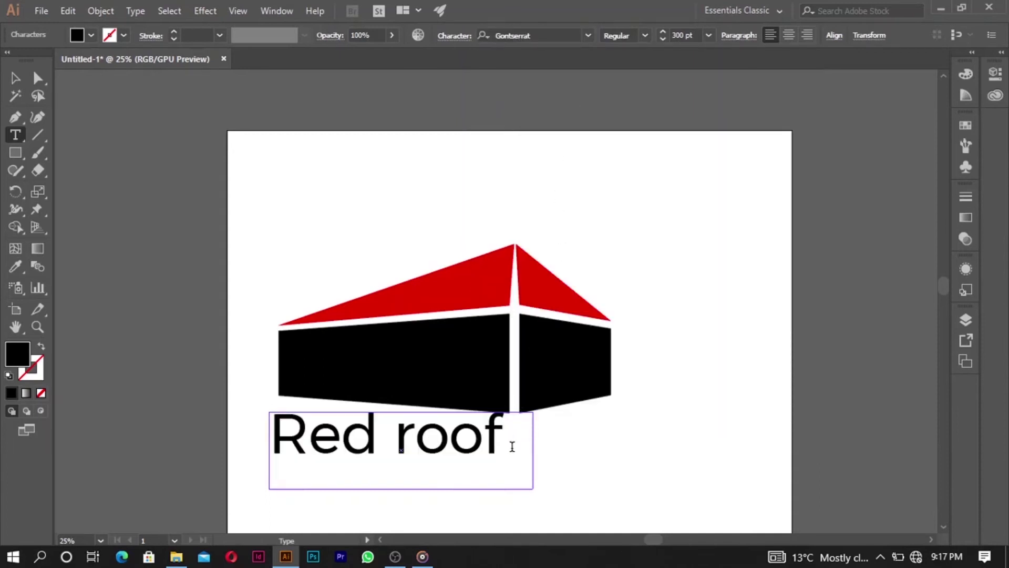
drag(491, 449, 310, 452)
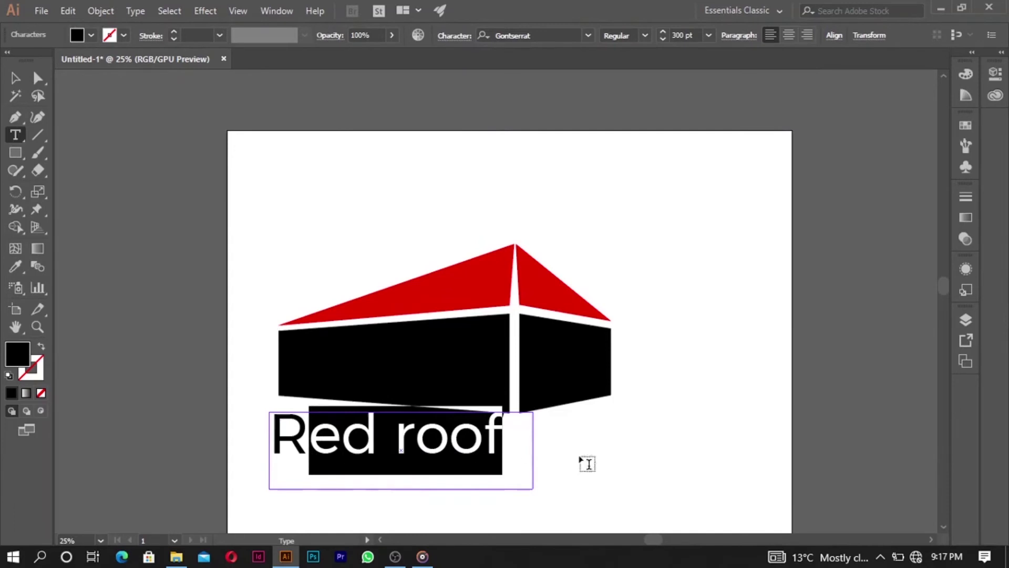
key(BackSpace)
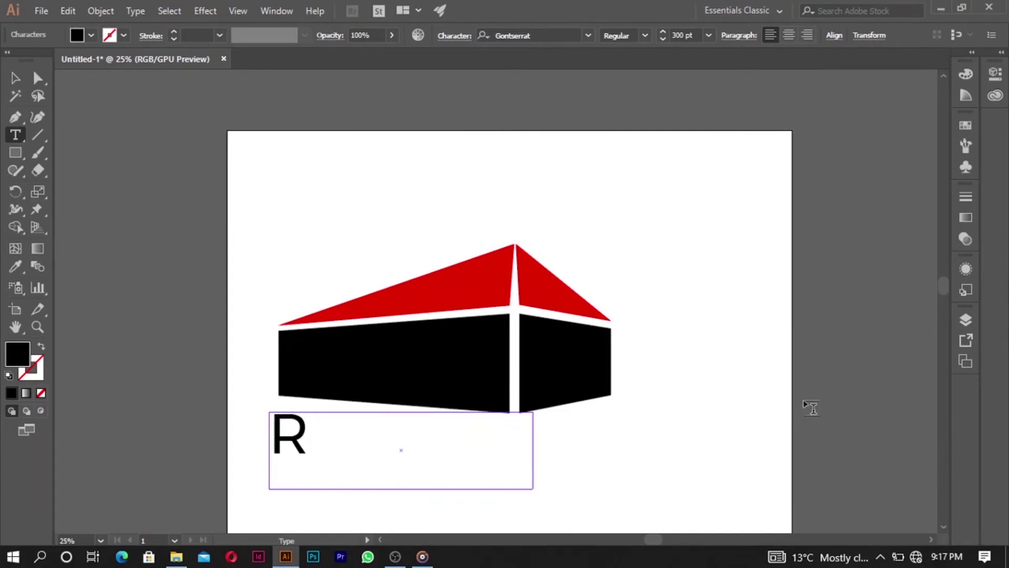
text(E)
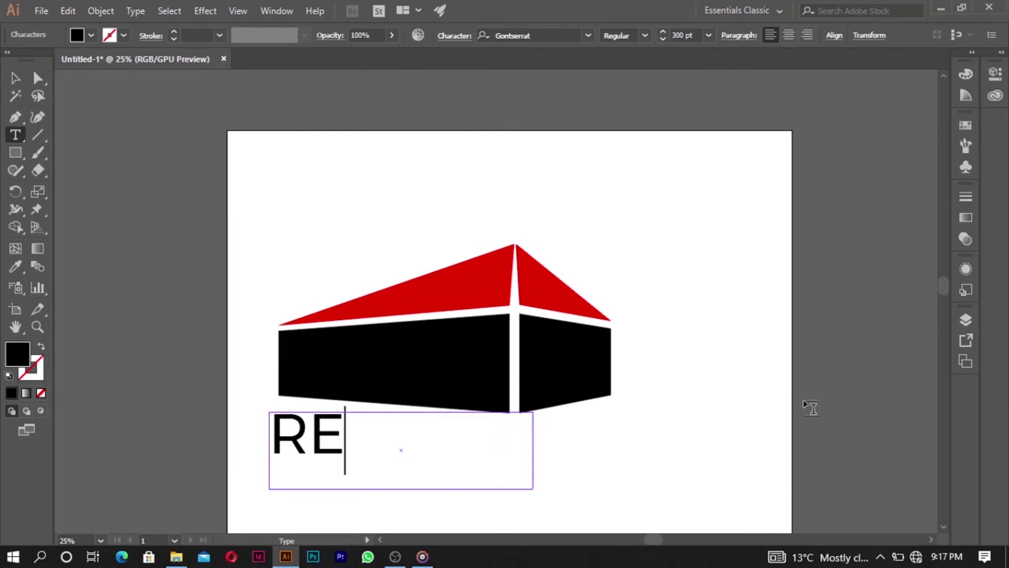
text(D ROO)
key(BackSpace)
key(BackSpace)
key(BackSpace)
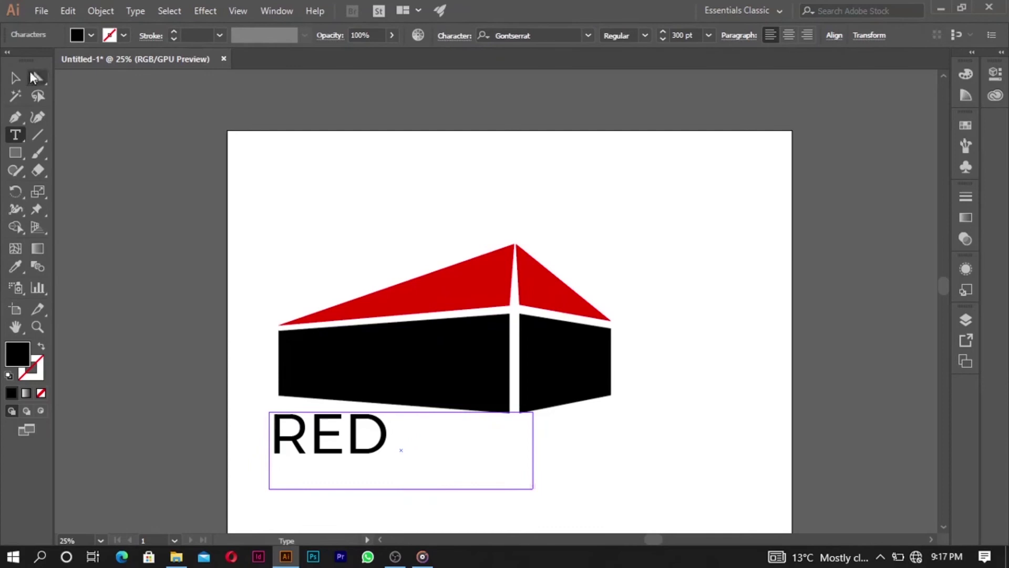
click(15, 78)
drag(535, 452, 569, 484)
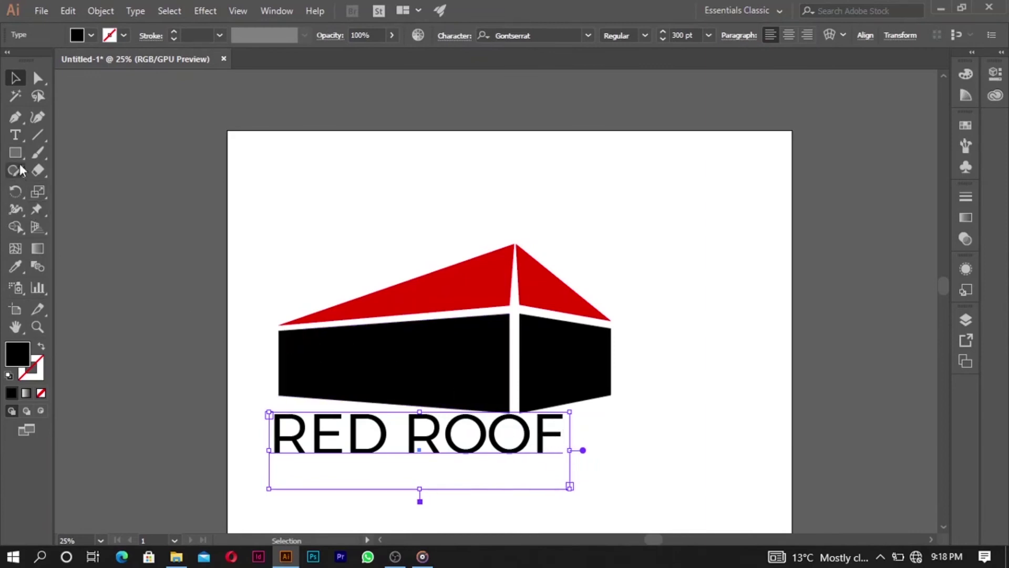
Step: Set the font style of the whole "RED ROOF" text to Bold
click(14, 135)
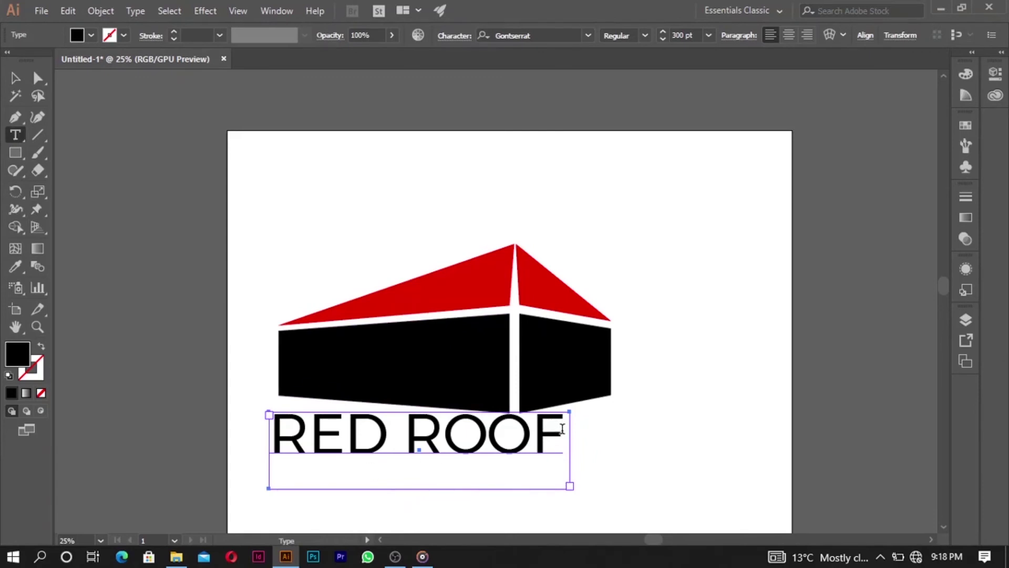
drag(561, 428, 255, 410)
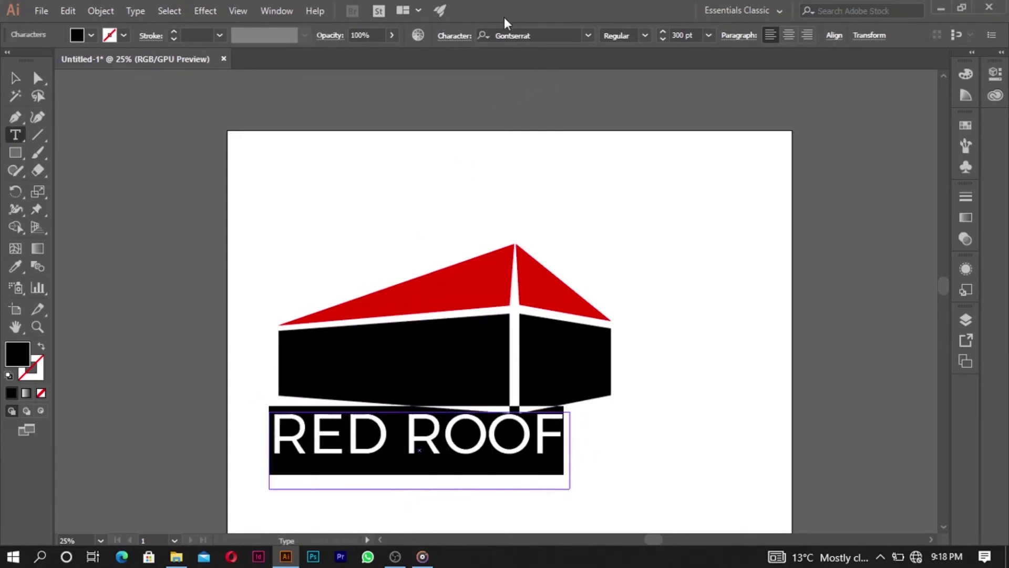
click(650, 36)
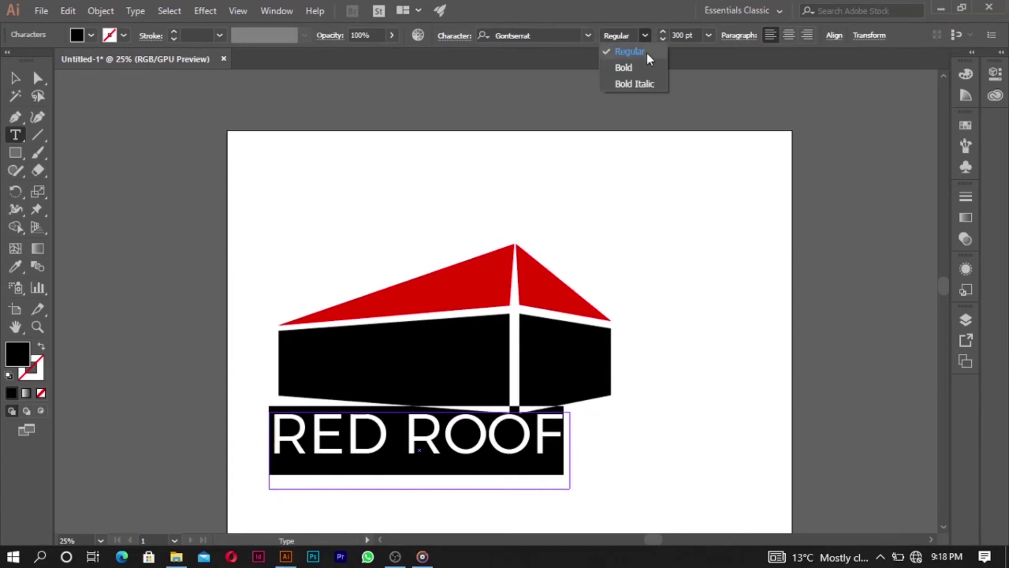
click(643, 67)
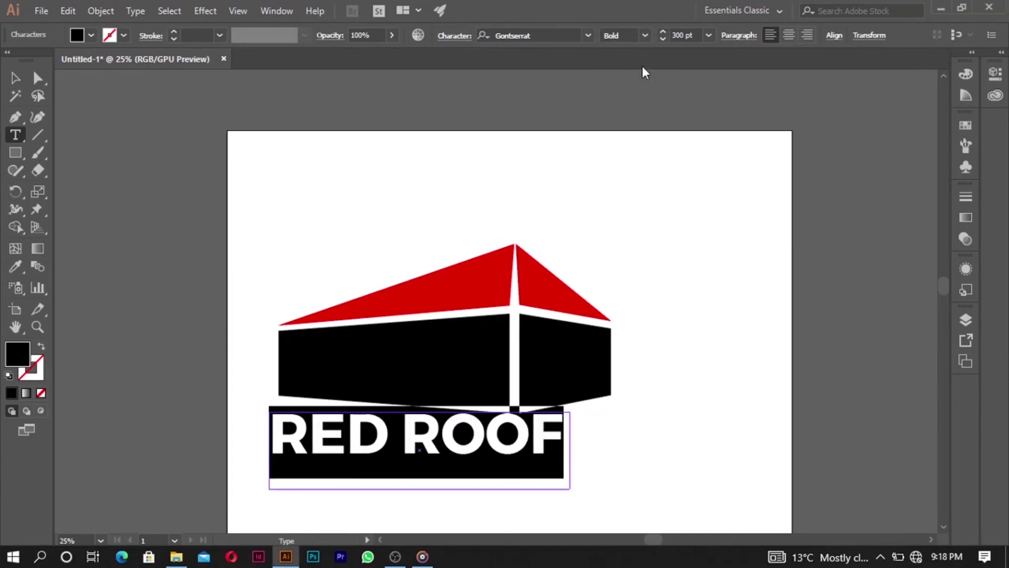
Step: Move the "RED ROOF" text up onto the black walls and fill it with white
click(15, 80)
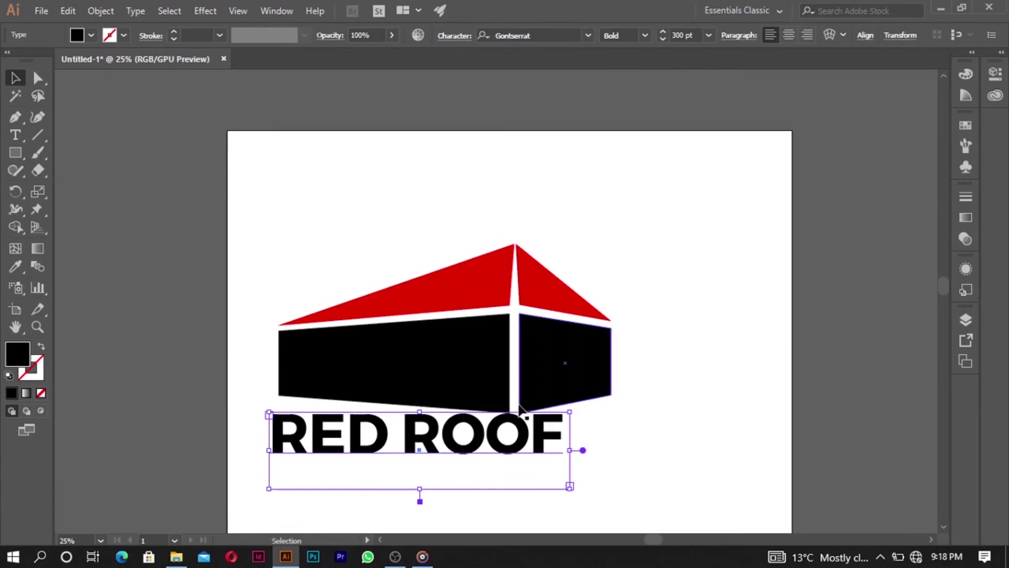
drag(478, 432, 512, 375)
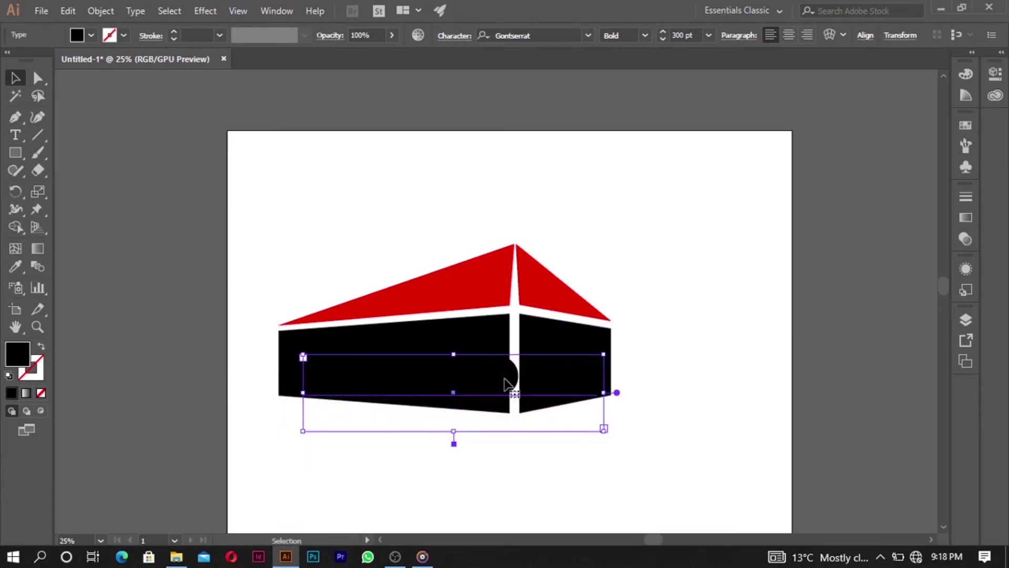
double_click(19, 357)
drag(96, 157, 15, 37)
click(388, 58)
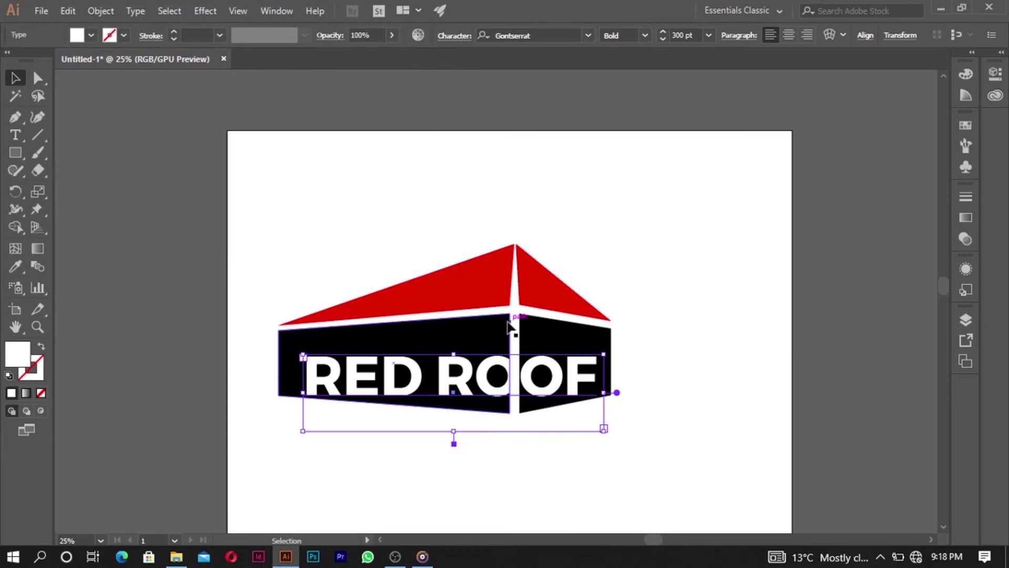
drag(571, 374, 554, 368)
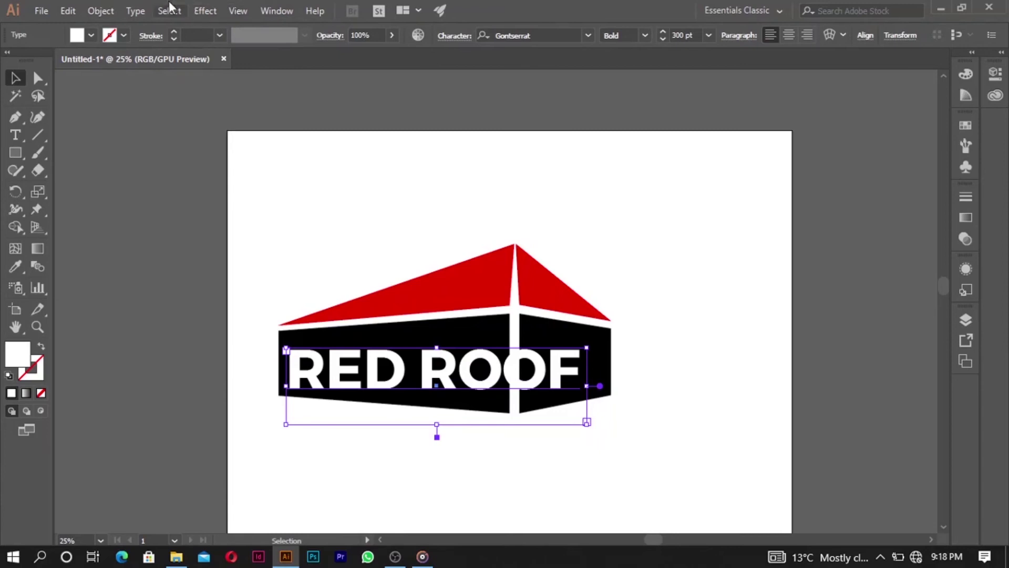
Step: Convert the "RED ROOF" text to outlines and apply a Free Distort effect that makes its right end taller at both corners
click(148, 9)
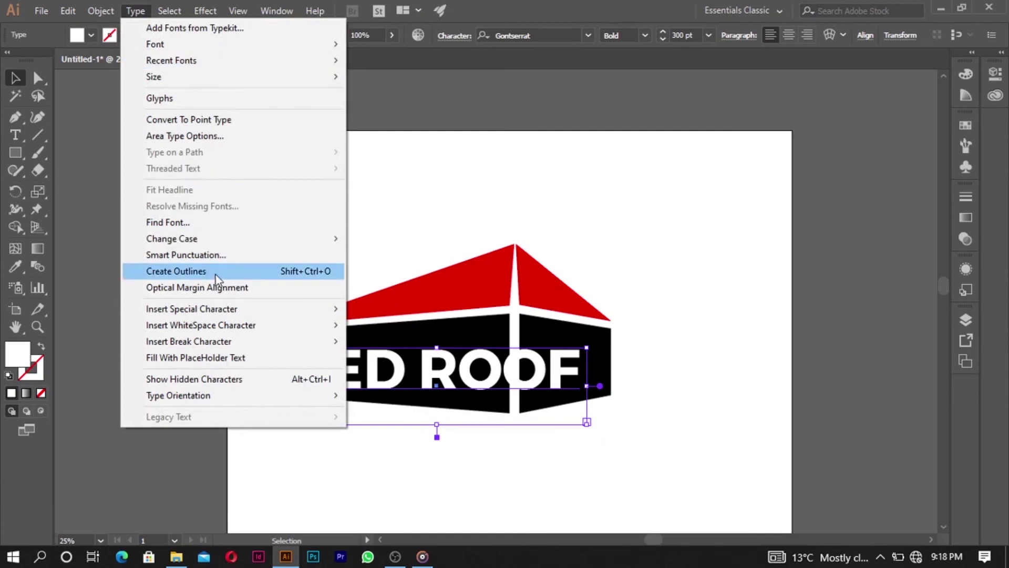
click(215, 272)
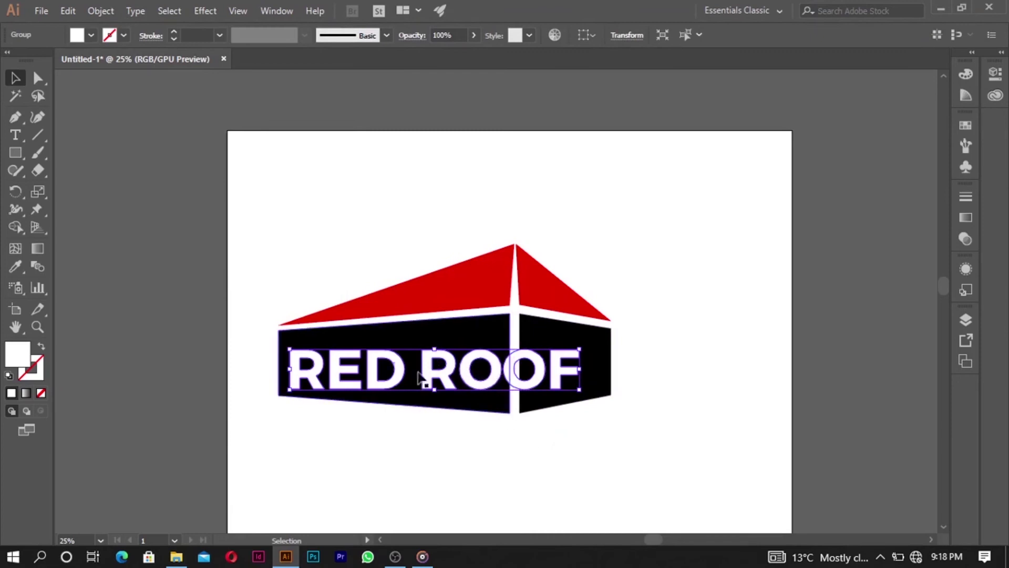
click(204, 10)
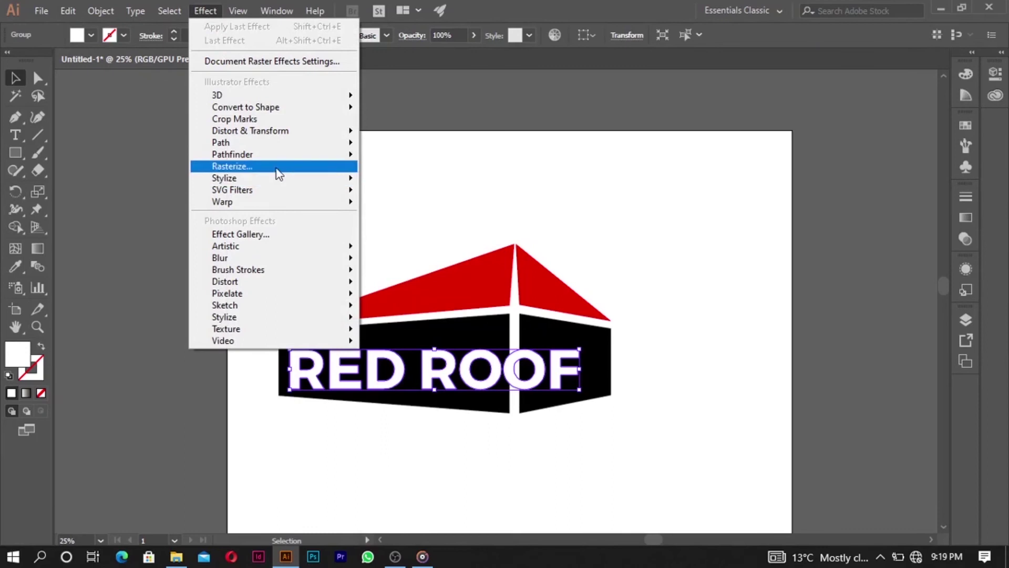
mouse_move(299, 178)
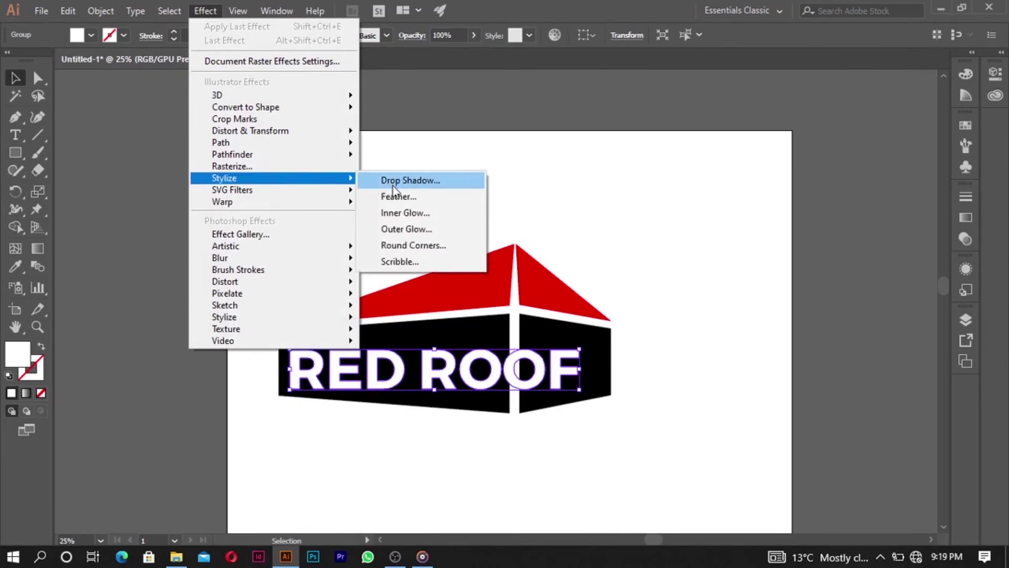
mouse_move(347, 133)
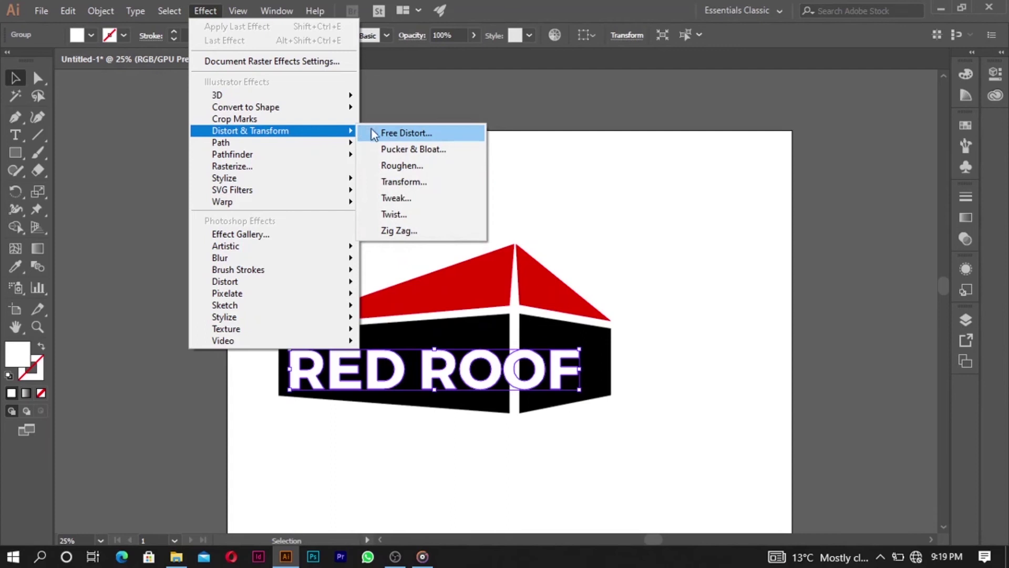
click(411, 135)
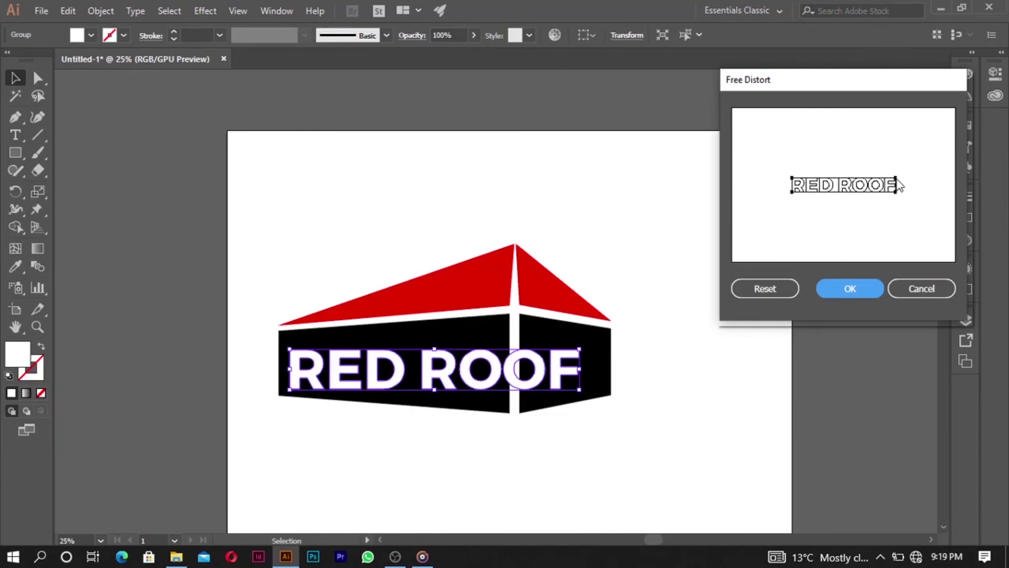
drag(896, 182, 897, 173)
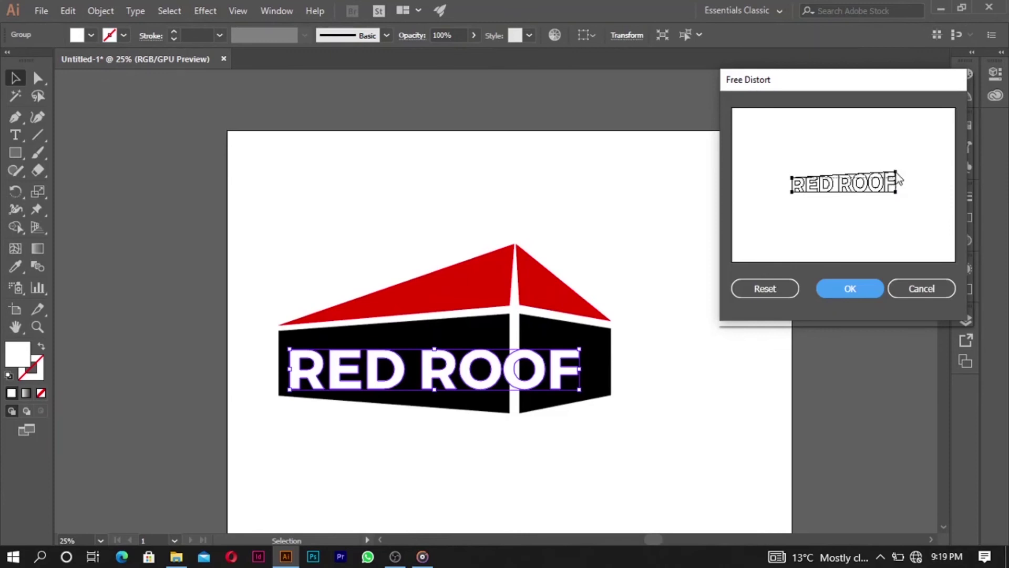
drag(896, 191, 897, 200)
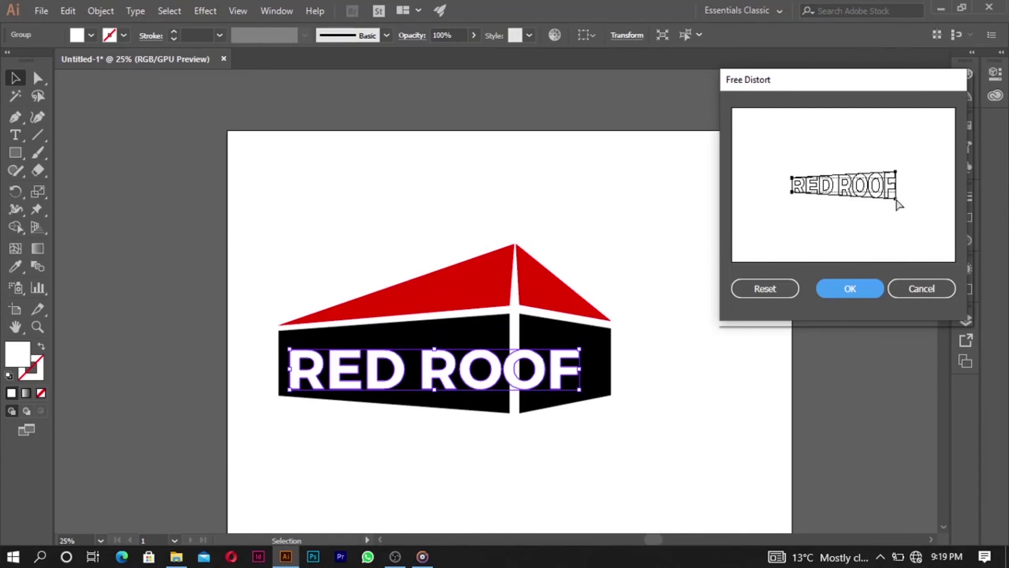
click(857, 286)
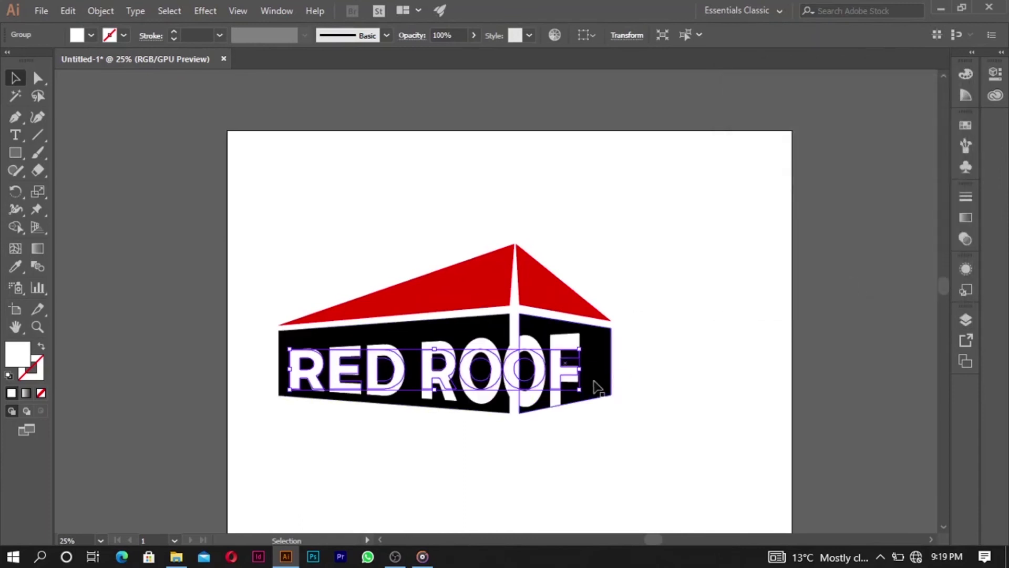
Step: Shift the distorted lettering toward the long wall and scale it down to roughly that wall's width
drag(532, 355, 516, 354)
scroll(488, 399, up, 2)
key(super)
key(Escape)
scroll(488, 410, up, 3)
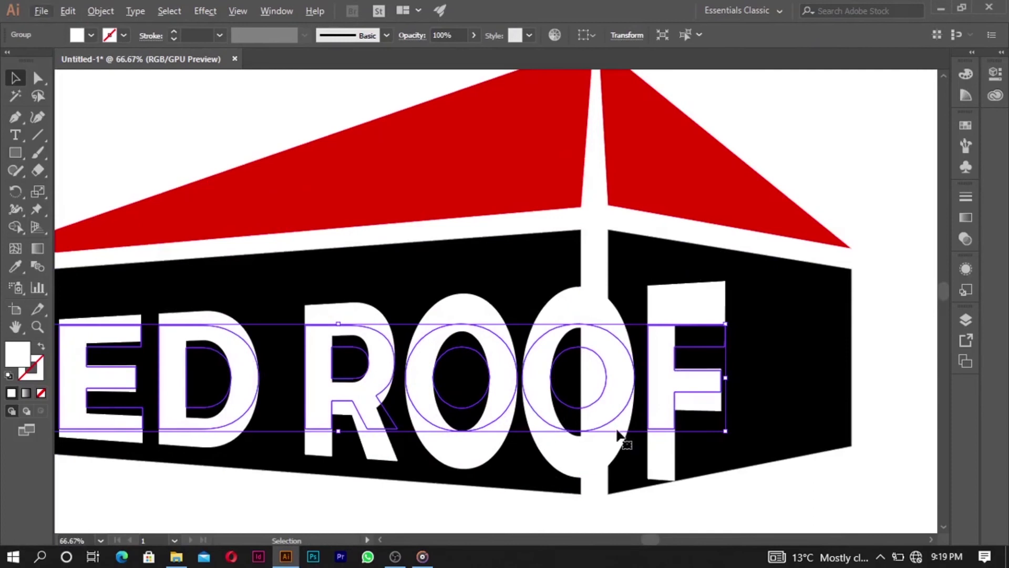
scroll(619, 435, down, 1)
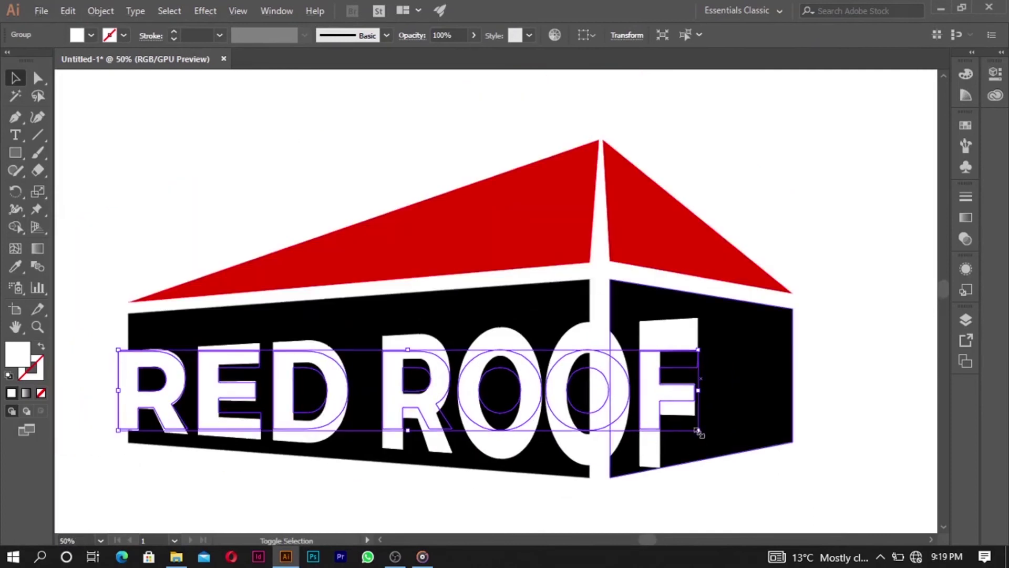
drag(698, 431, 653, 424)
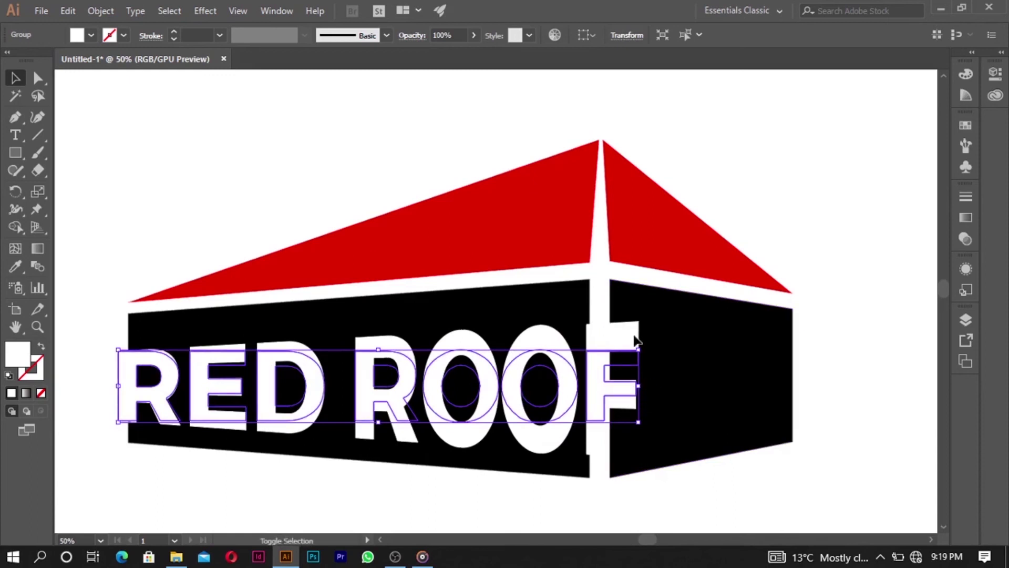
drag(637, 351, 600, 356)
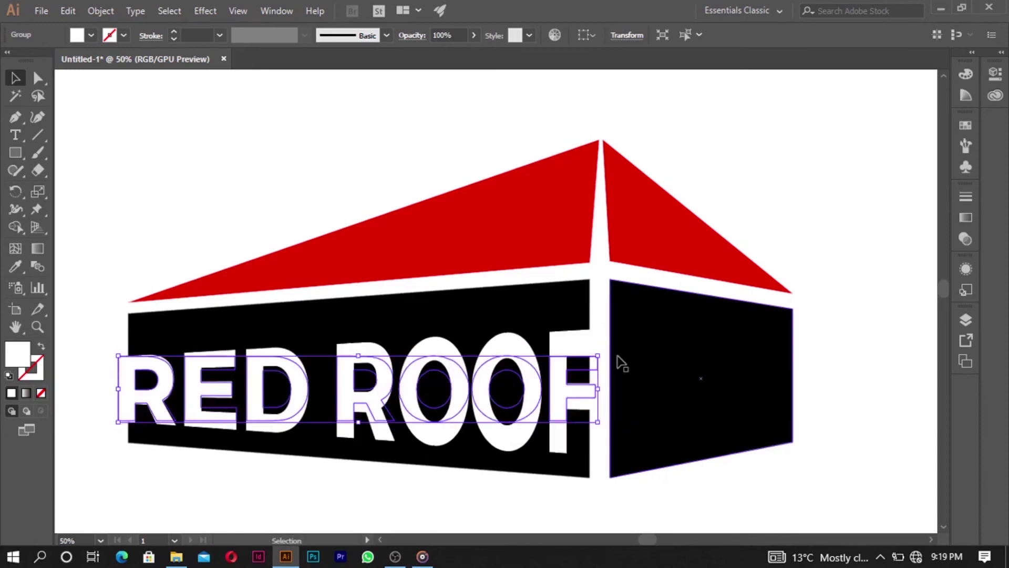
drag(118, 355, 135, 363)
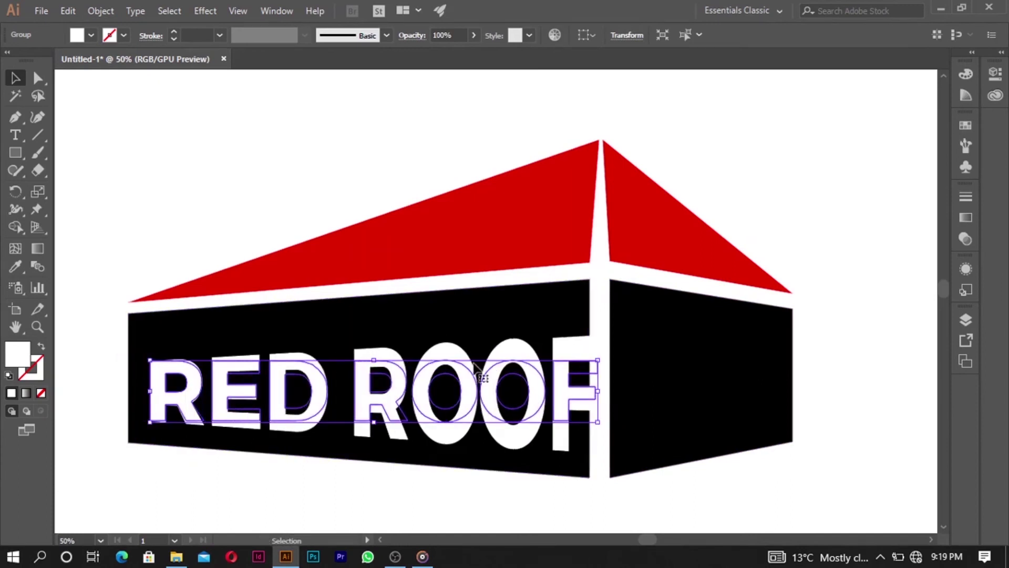
Step: Center the lettering on the long black wall and narrow it slightly to leave a margin at both ends
drag(461, 375, 450, 374)
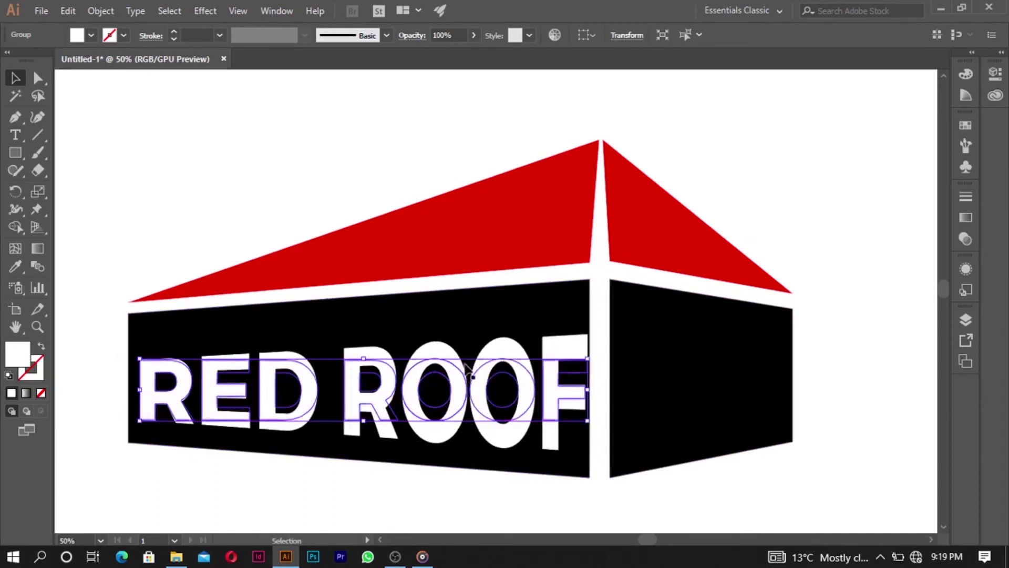
mouse_move(521, 380)
mouse_down()
mouse_move(544, 366)
mouse_move(514, 373)
mouse_up()
key(Left)
key(Left)
key(Left)
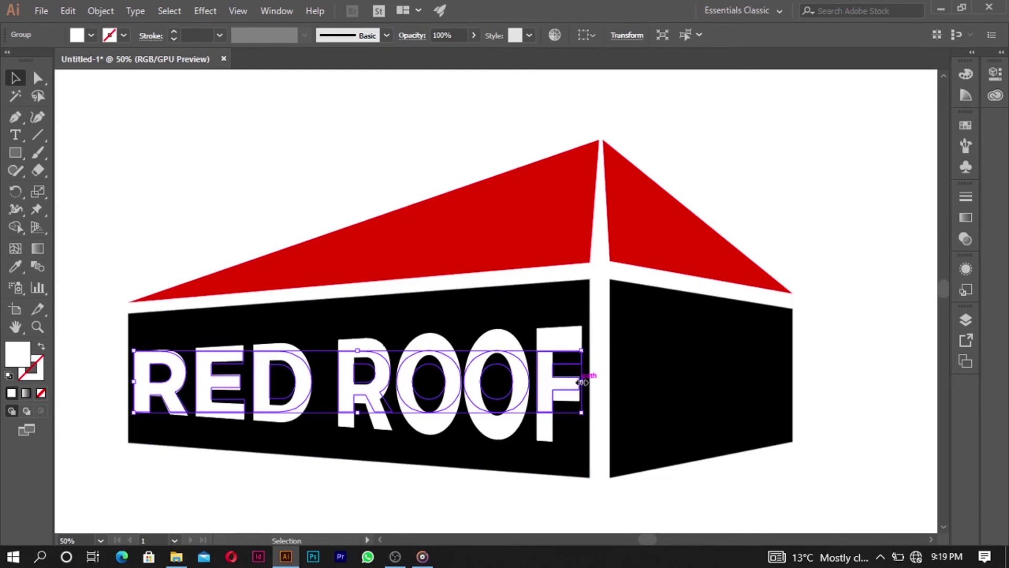
drag(581, 381, 518, 378)
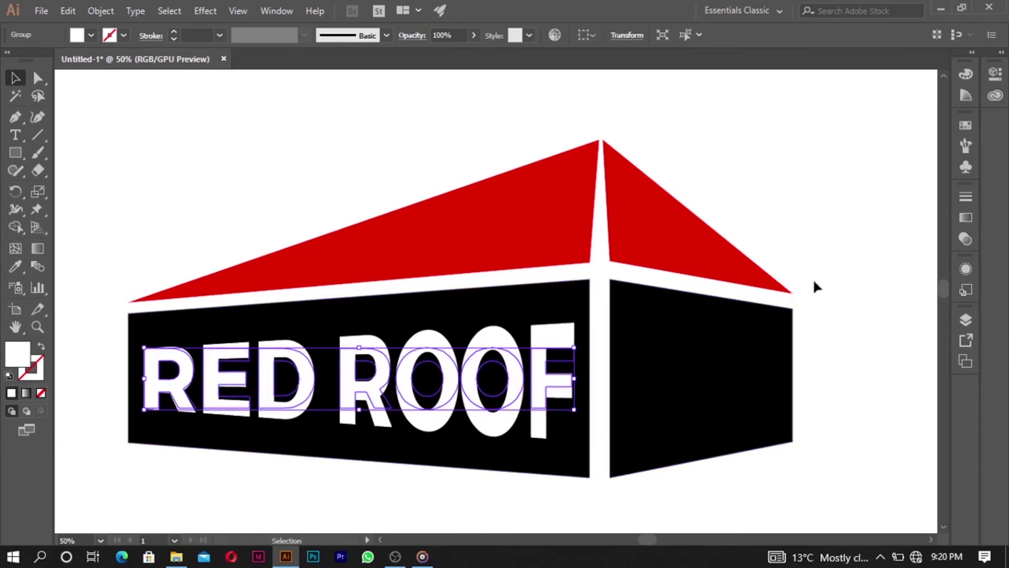
Step: Add a text area above the roof containing the letter "B" in black Gontserrat Bold at 300 pt
click(826, 263)
scroll(744, 368, down, 3)
scroll(806, 368, up, 2)
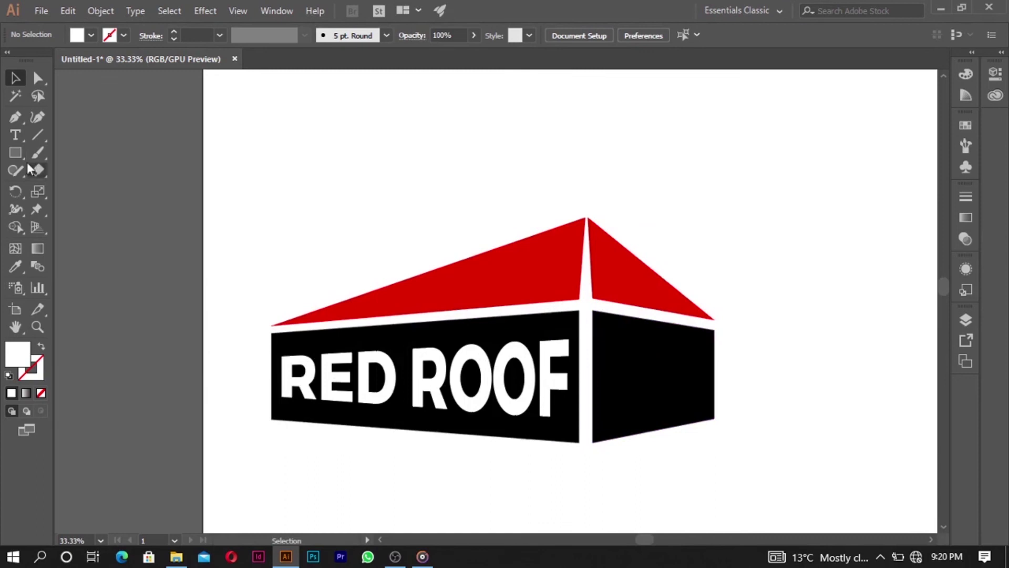
click(15, 135)
drag(498, 119, 661, 230)
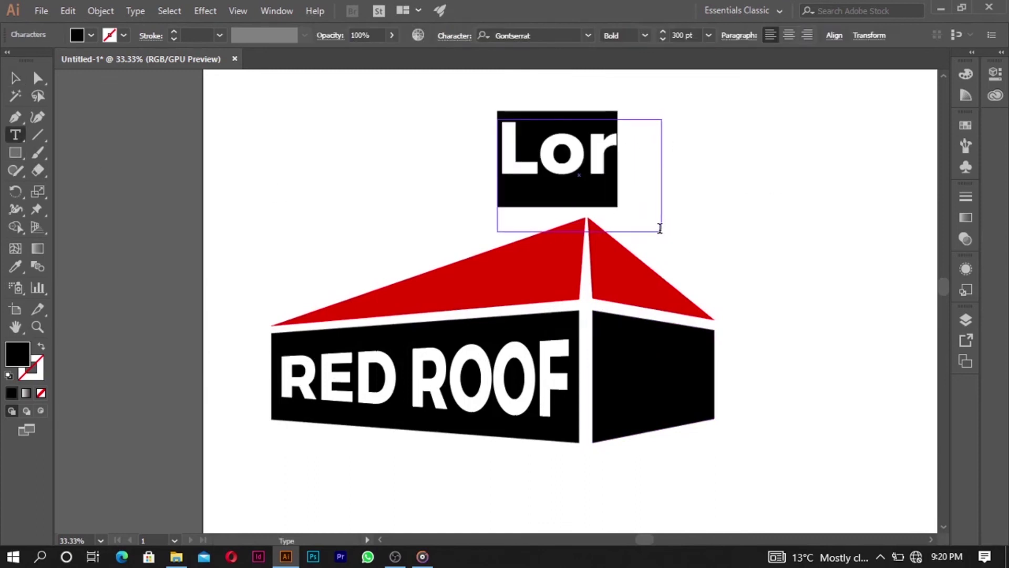
text(B)
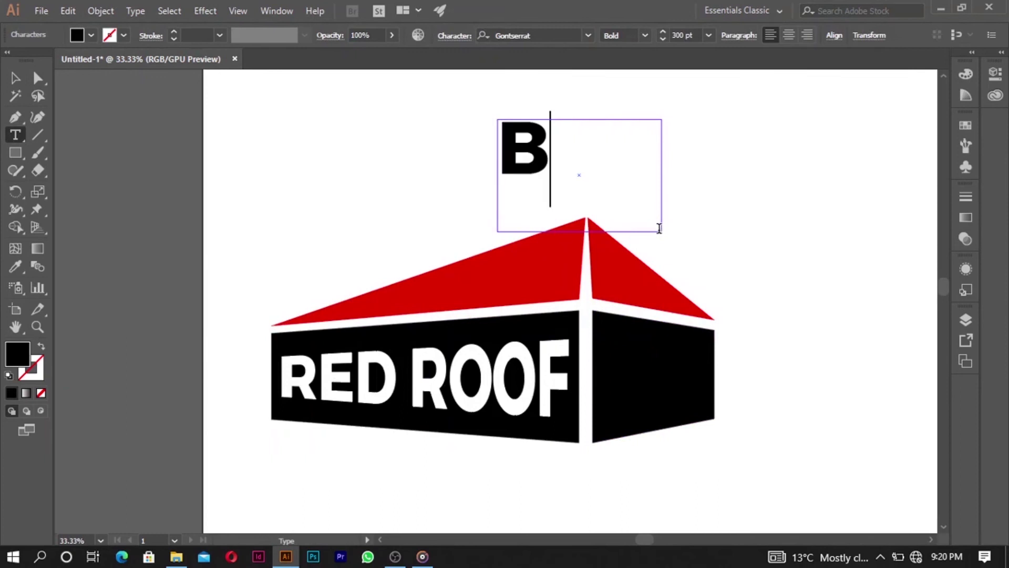
key(Escape)
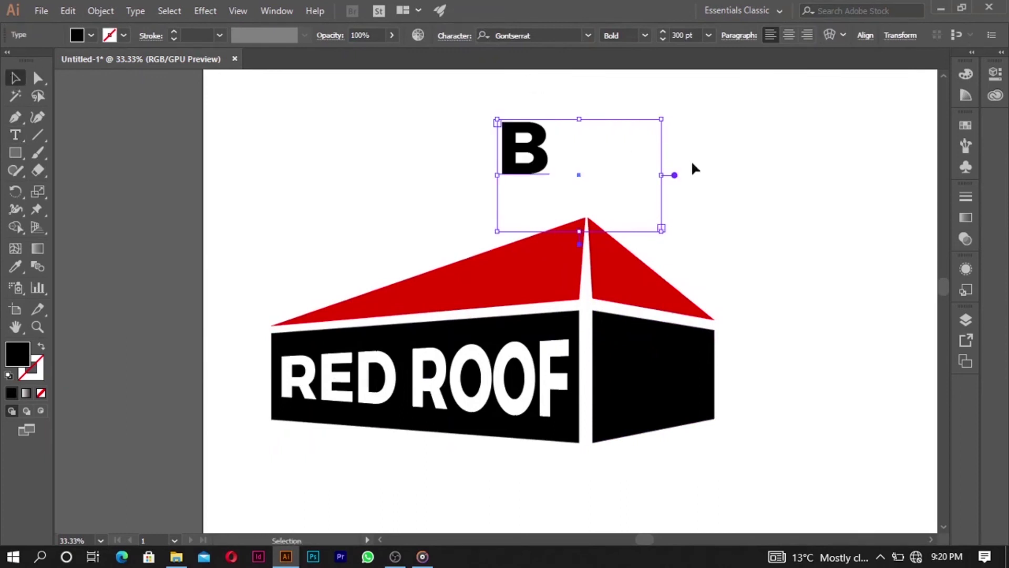
Step: Convert the letter "B" to outlines and move it onto the short black wall
right_click(537, 156)
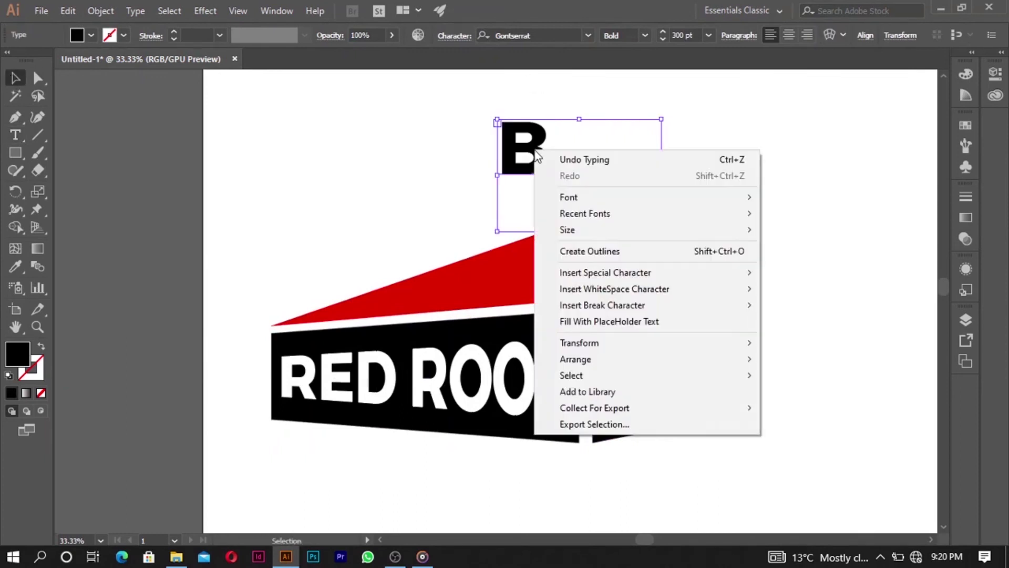
click(133, 9)
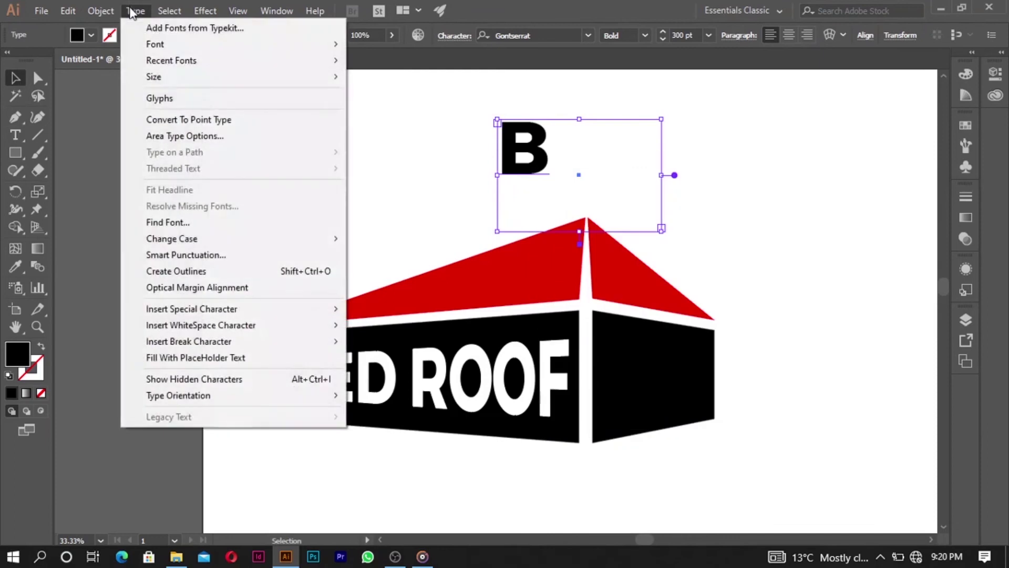
click(202, 269)
drag(540, 147, 661, 376)
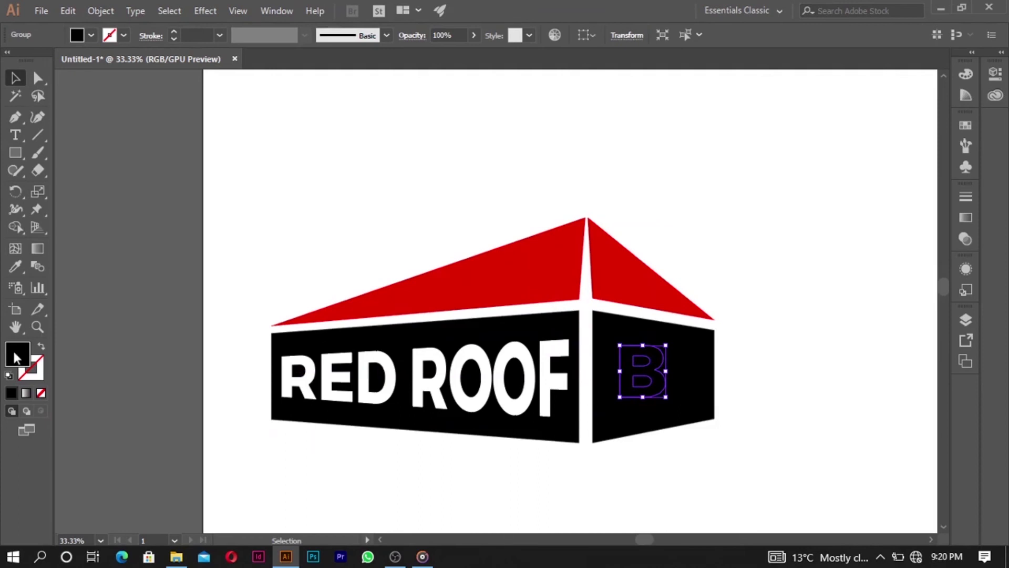
Step: Fill the "B" on the short wall with white (FFFFFF)
double_click(15, 351)
drag(77, 70, 13, 48)
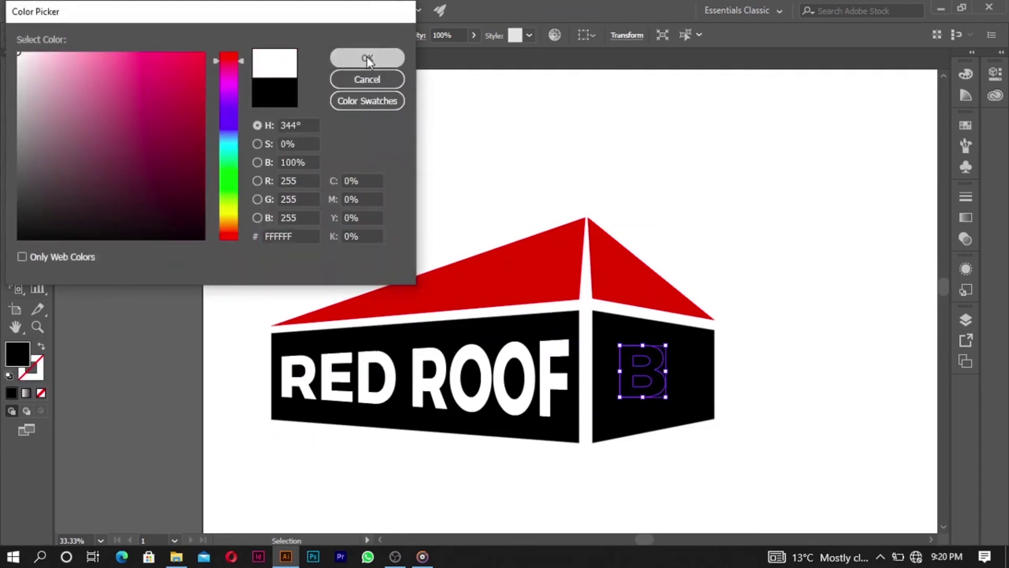
click(367, 59)
click(757, 307)
Step: Enlarge the white "B" until it nearly fills the height of the short wall and position it there
click(663, 390)
drag(663, 390, 686, 420)
drag(618, 342, 603, 326)
drag(682, 402, 692, 406)
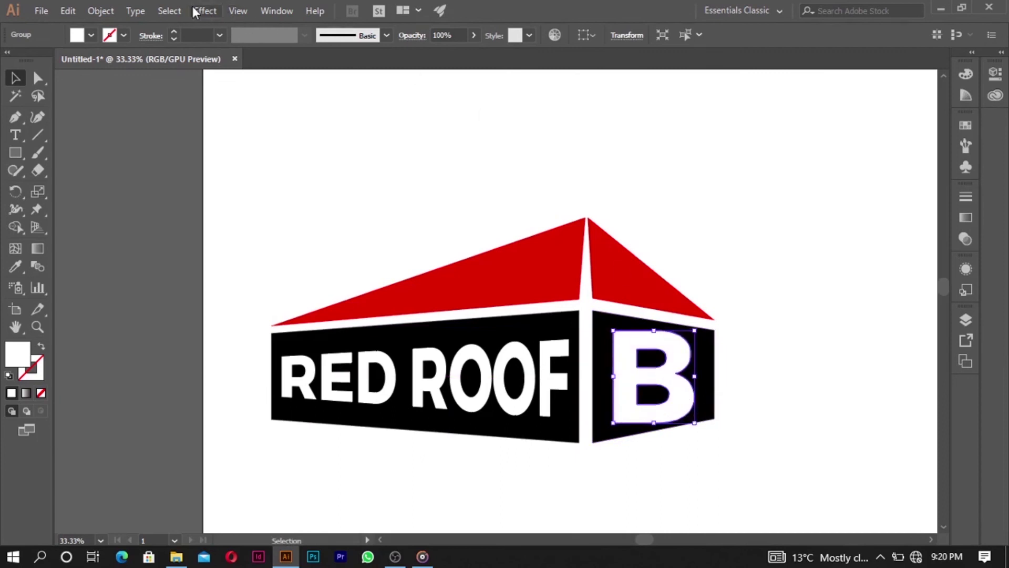
Step: Apply a Free Distort effect to the "B" that moves both right corners inward so its right side is shorter
click(196, 12)
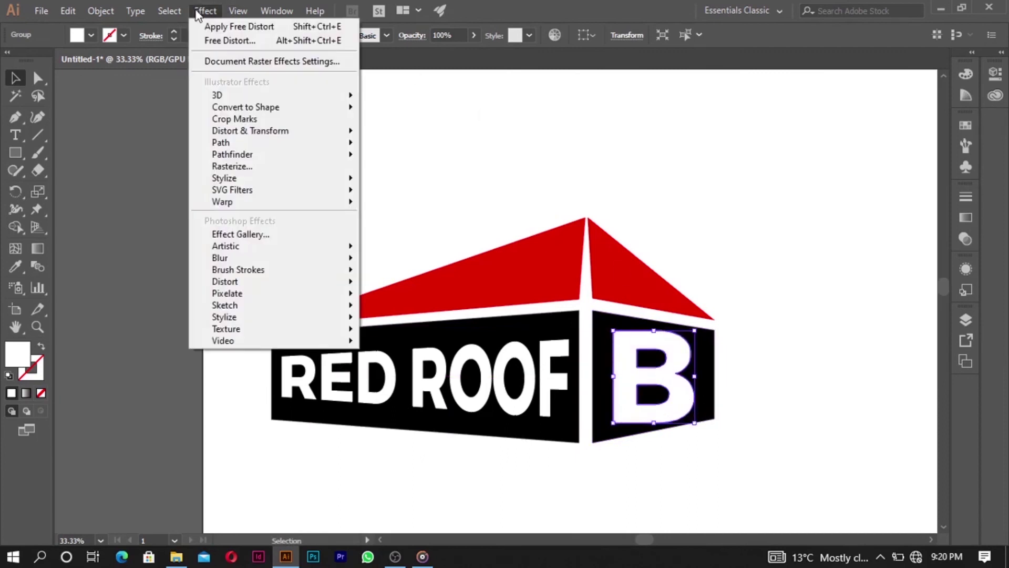
mouse_move(250, 155)
mouse_move(282, 138)
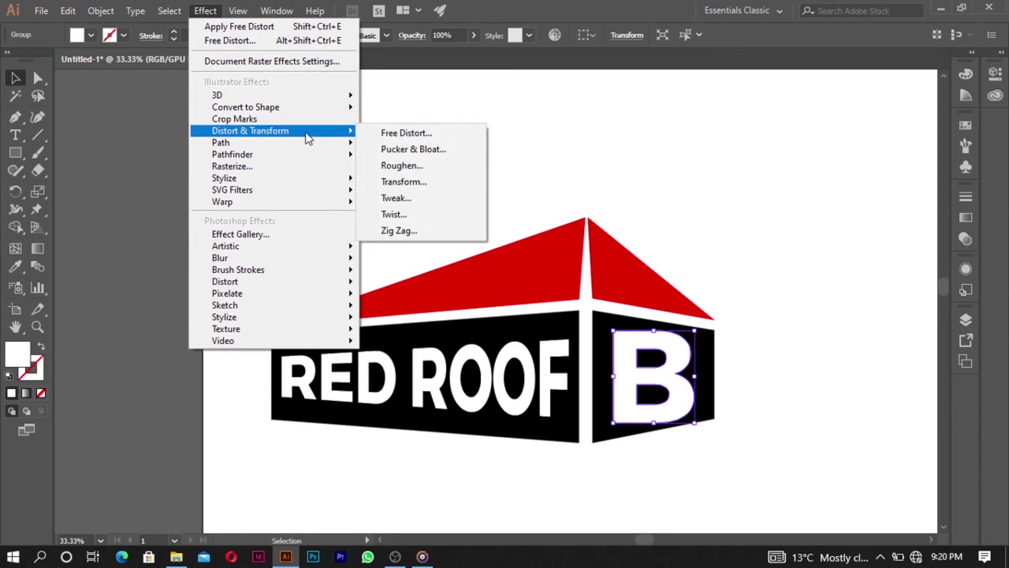
click(398, 138)
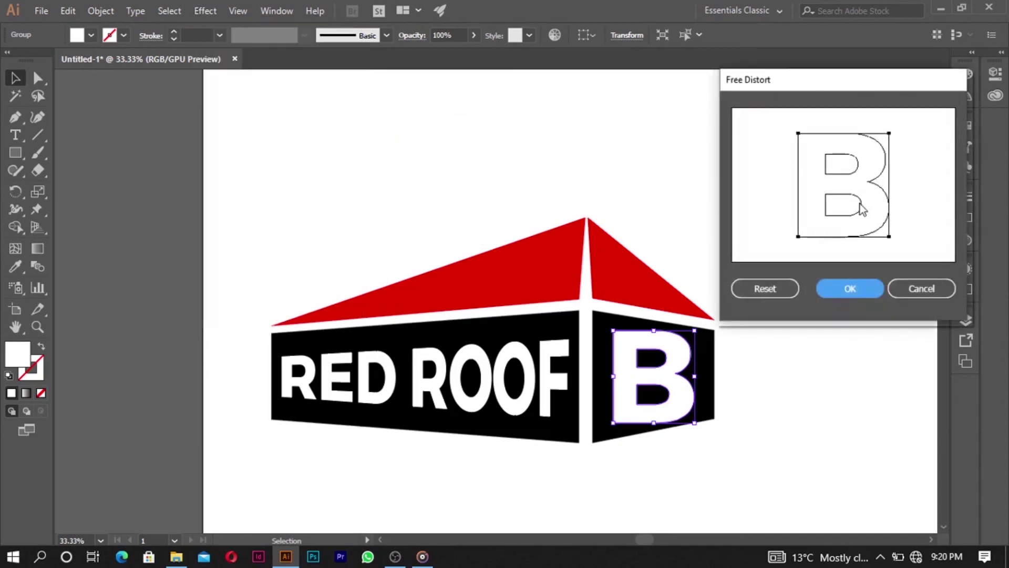
drag(890, 133, 889, 146)
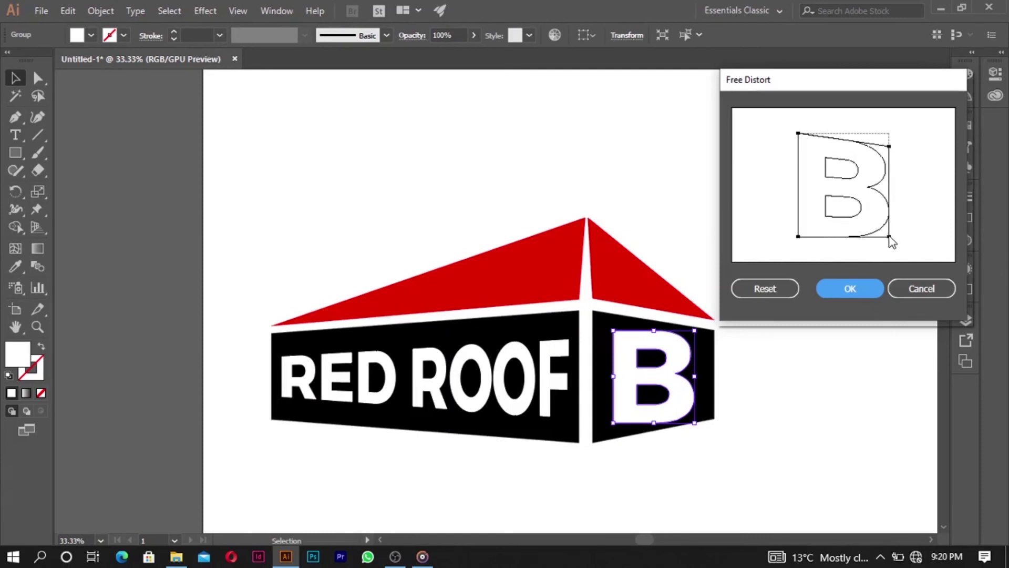
drag(889, 237, 889, 223)
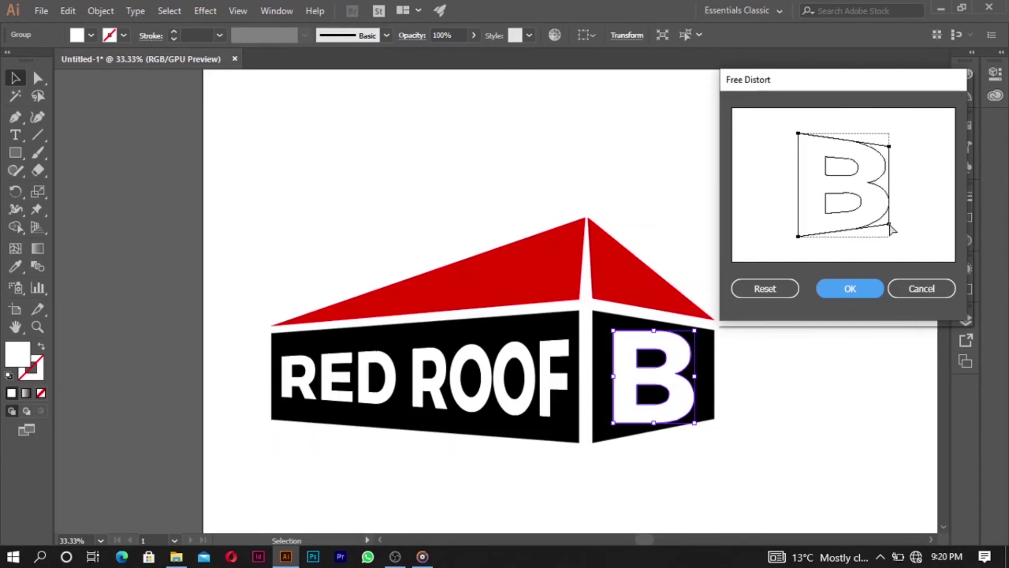
click(846, 290)
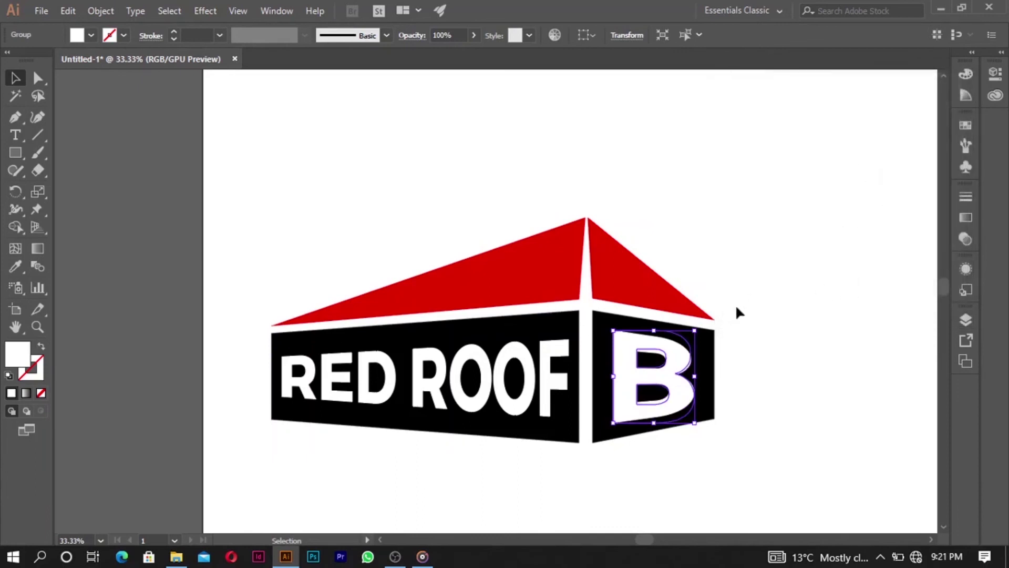
click(753, 351)
Step: Scale the distorted "B" up slightly toward the upper right of the short wall
click(688, 367)
drag(694, 330, 717, 331)
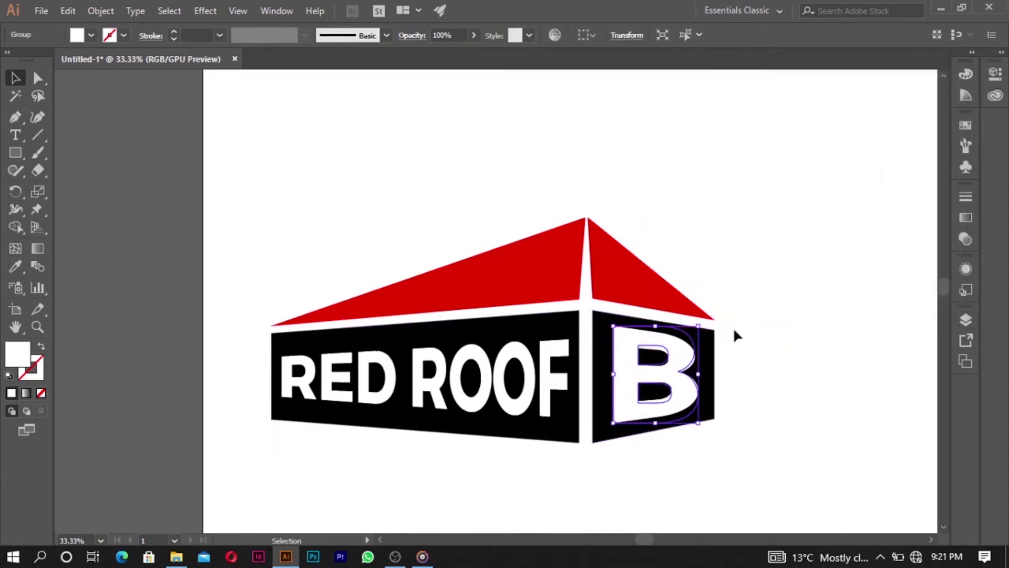
click(749, 352)
click(683, 376)
Step: Stretch the "RED ROOF" lettering upward so it fills more of the long wall's height
click(518, 361)
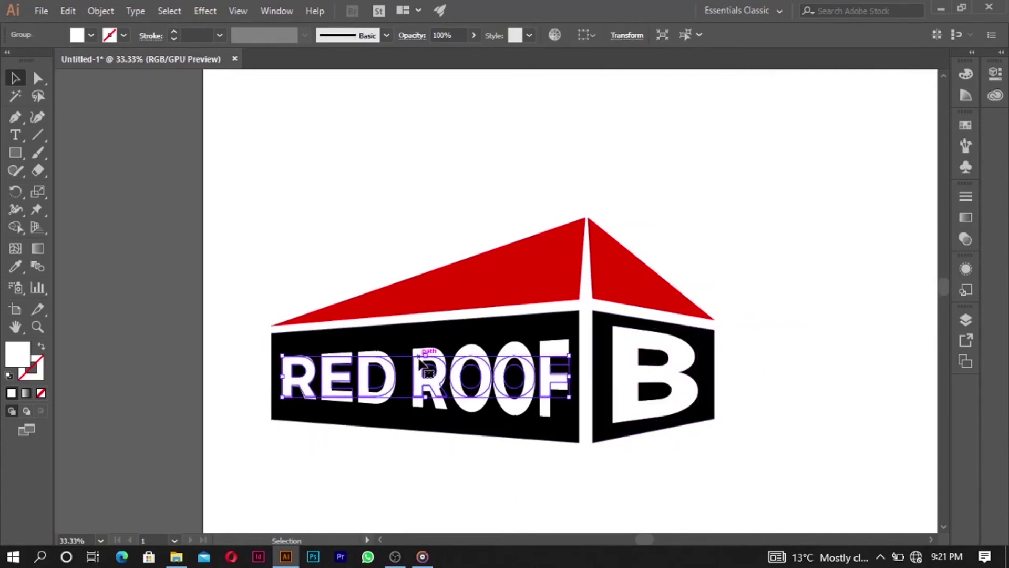
drag(426, 356, 428, 344)
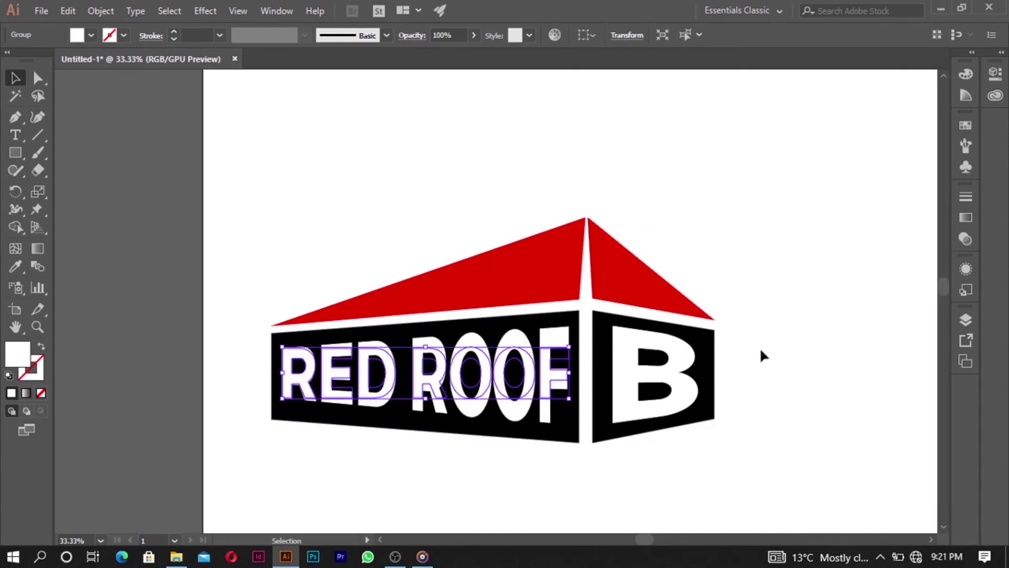
click(778, 328)
Step: Narrow the "B" slightly and reposition it to leave a margin on both sides of the short wall
click(614, 376)
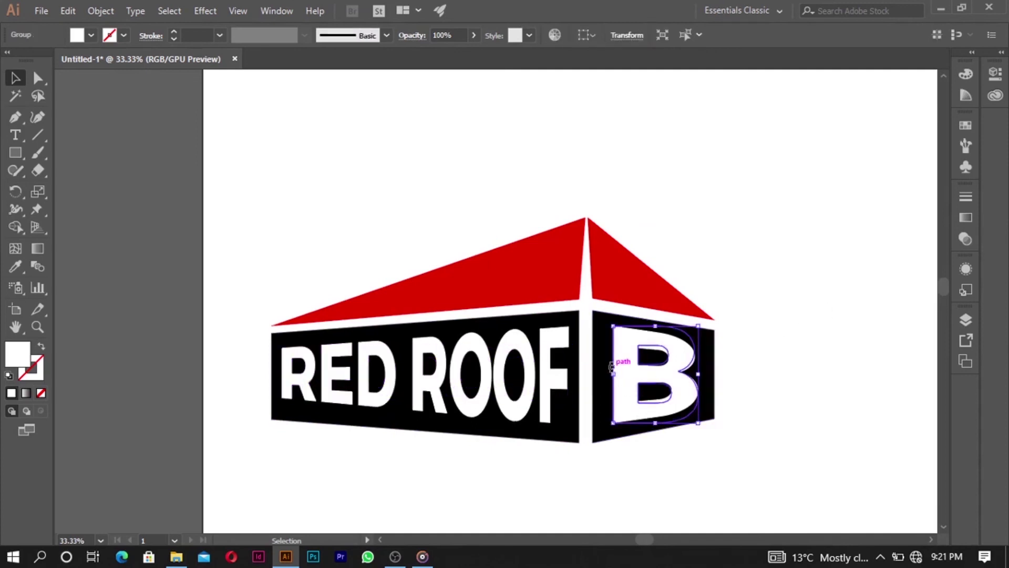
drag(613, 374, 670, 379)
click(768, 354)
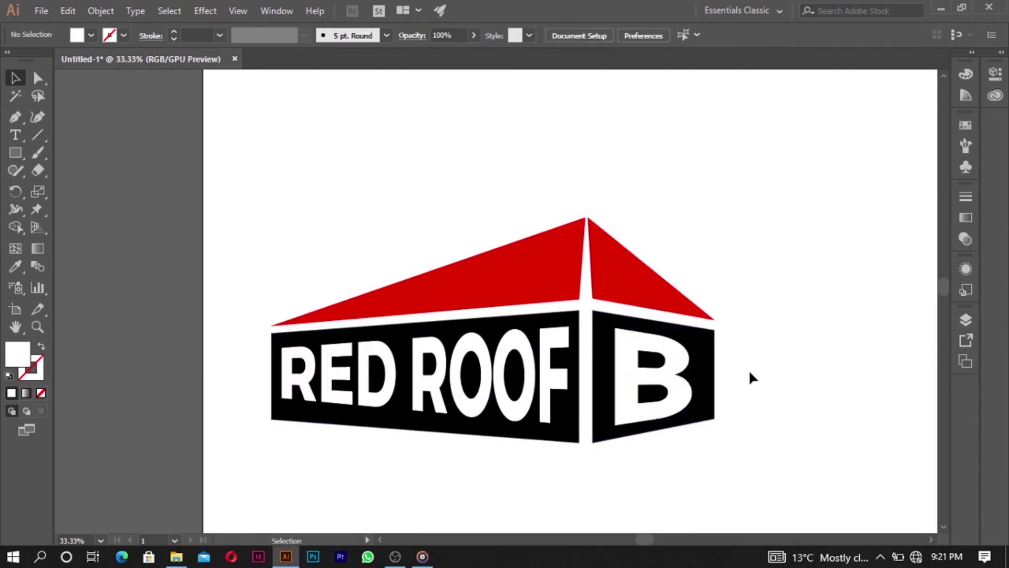
click(680, 379)
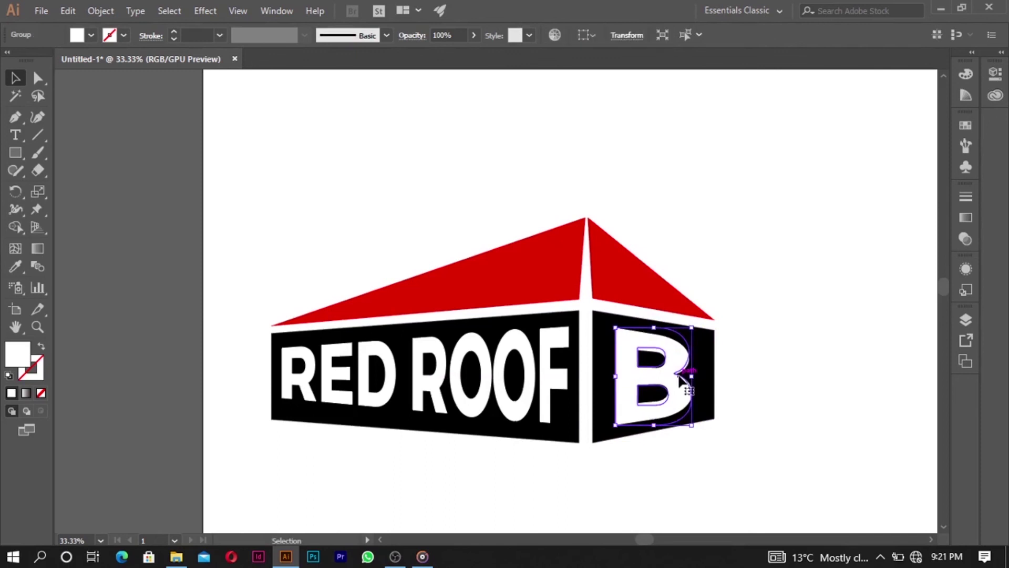
click(754, 261)
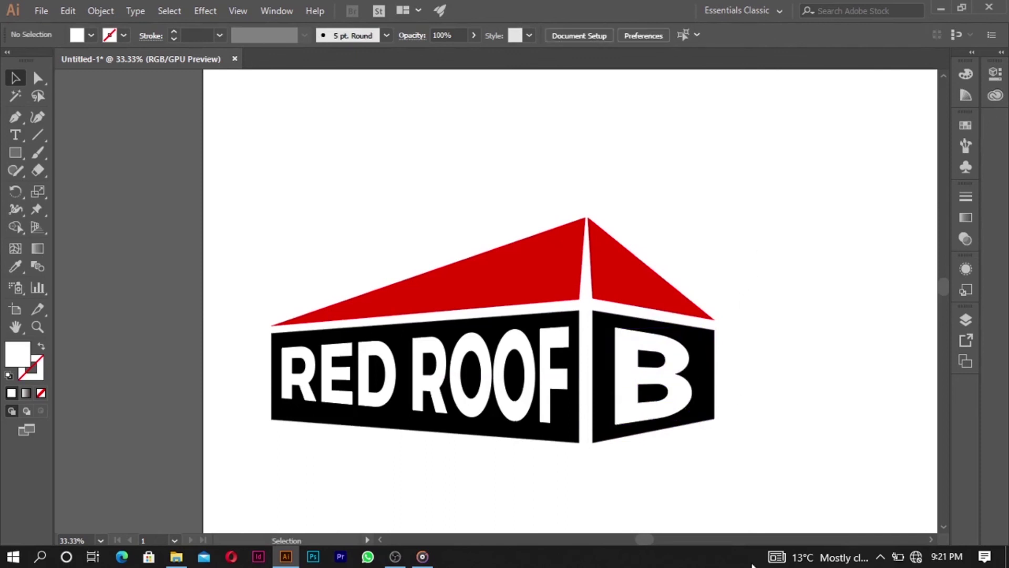
scroll(716, 354, down, 2)
scroll(766, 412, up, 1)
scroll(766, 412, up, 1)
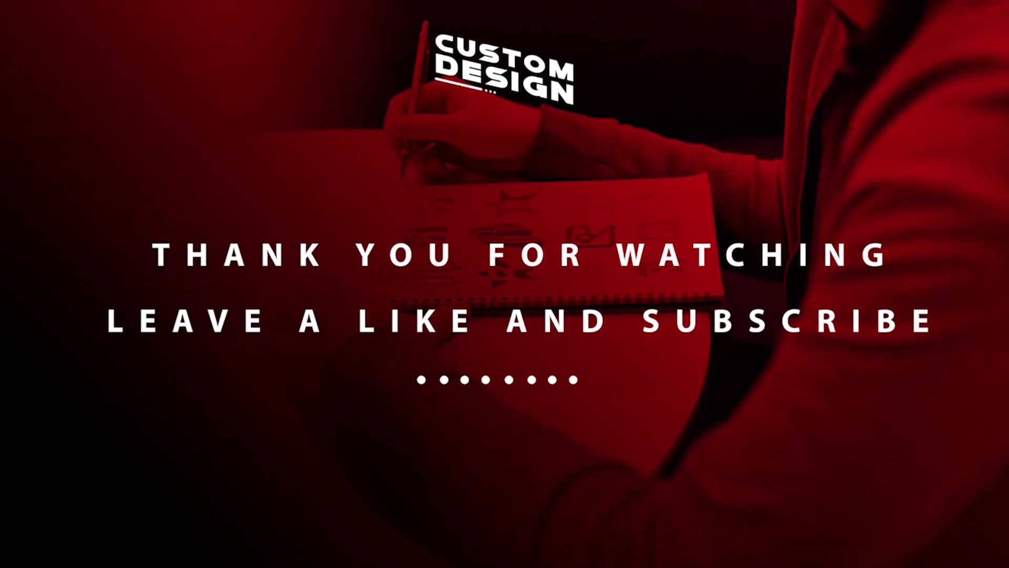